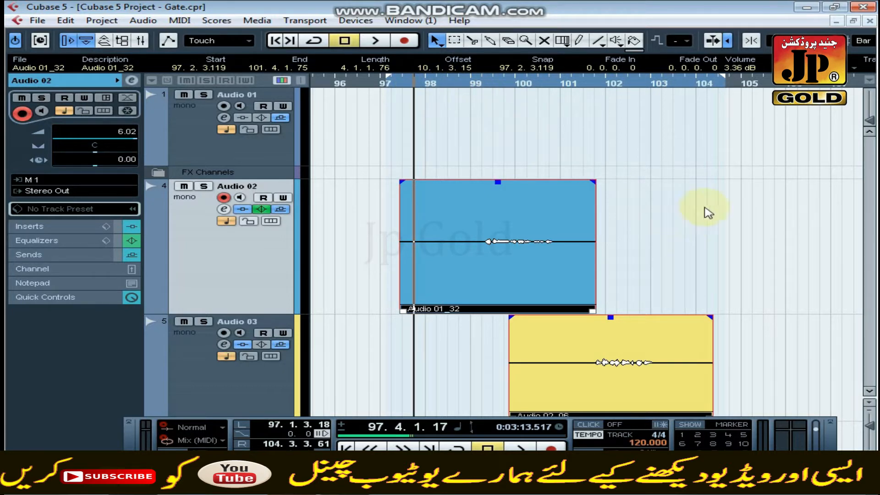
Select the Audio 02 and Audio 03 clips together and move them slightly earlier, with the Audio 02 clip starting at 97.1.4.7.
click(770, 185)
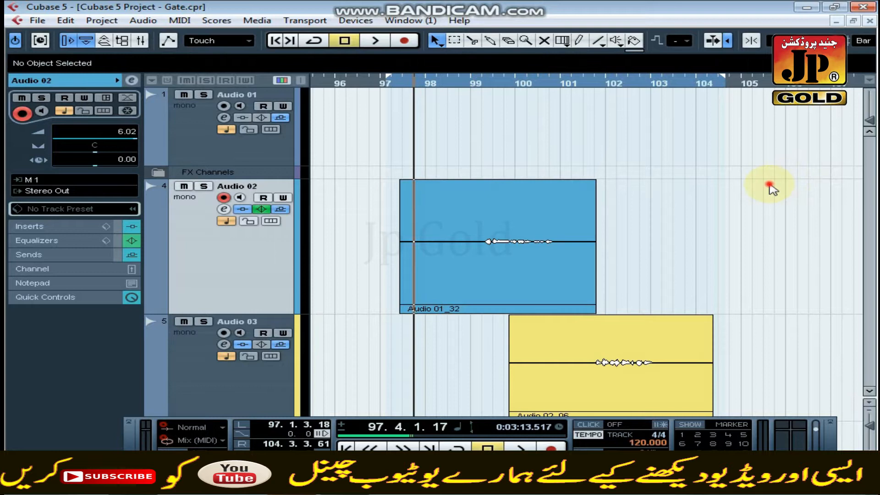
drag(767, 184, 493, 387)
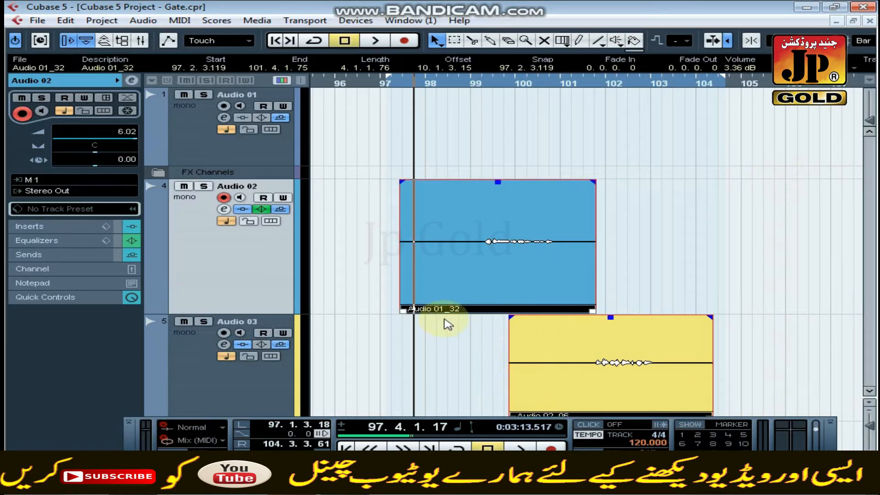
click(469, 289)
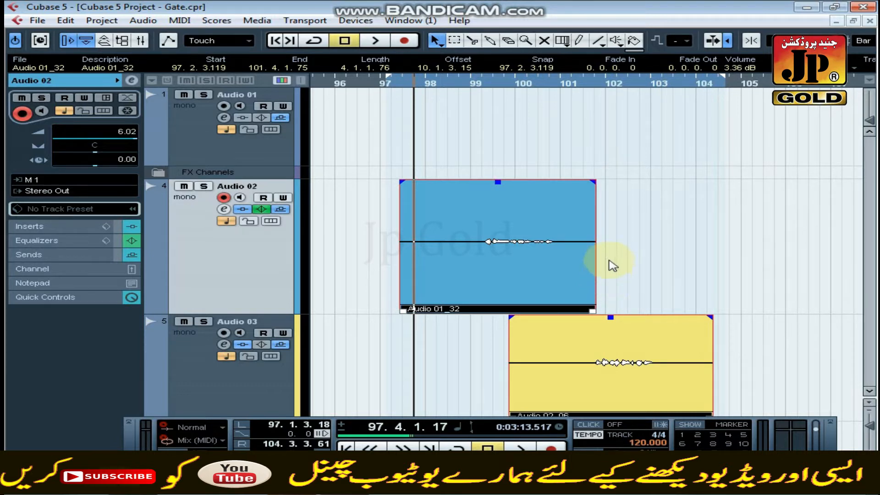
drag(779, 228, 477, 362)
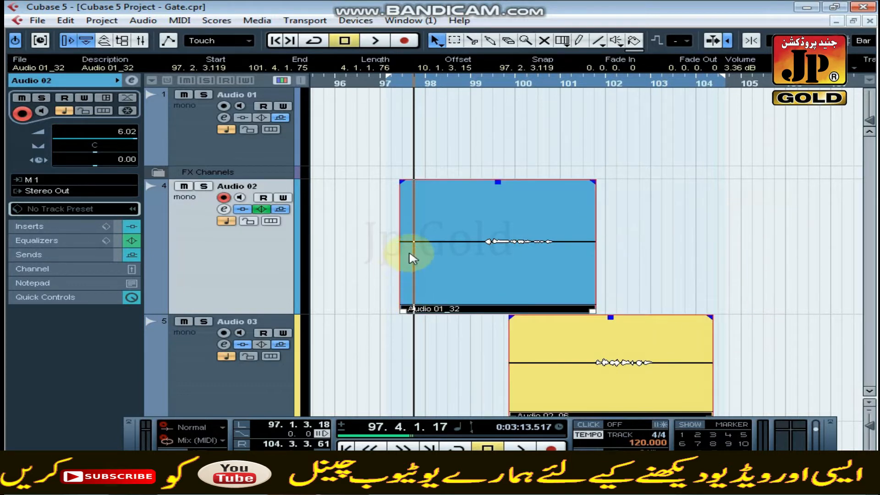
click(438, 244)
drag(438, 244, 458, 245)
drag(777, 207, 547, 408)
click(522, 271)
drag(522, 271, 491, 273)
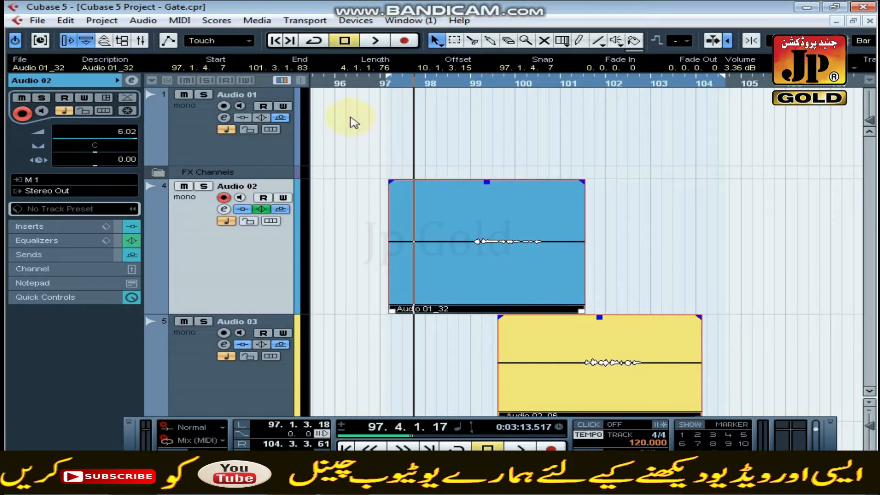
Play both clips from about bar 96.3 to hear the background noise, stop, and place the cursor at 98.2.3.16.
click(364, 79)
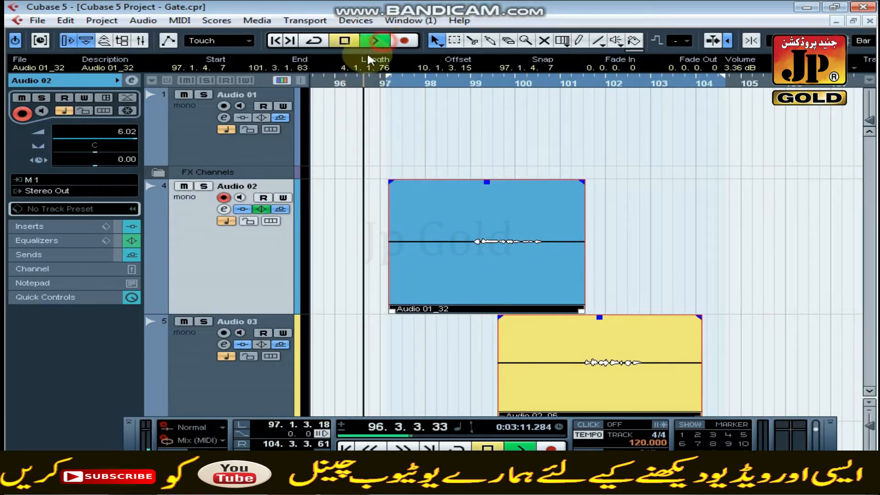
click(475, 275)
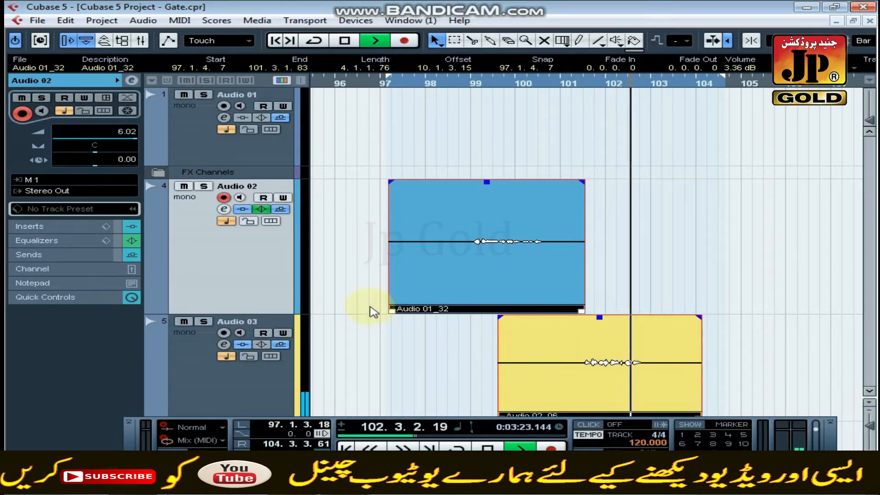
click(345, 41)
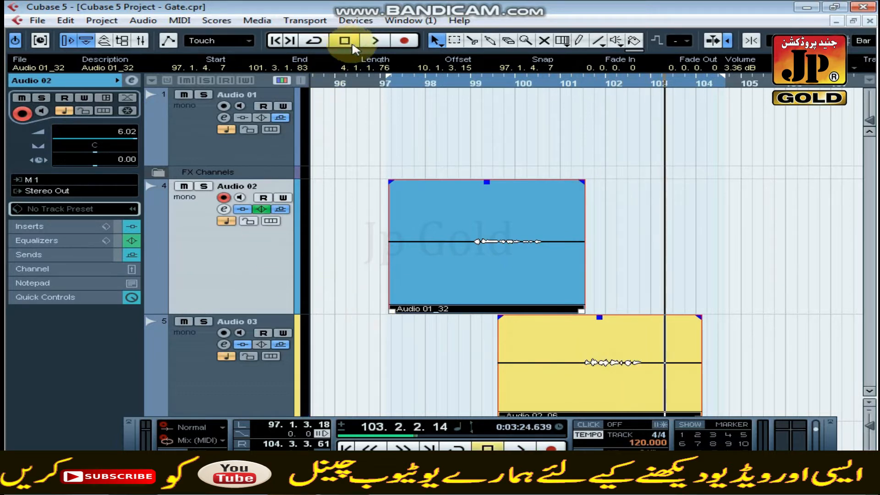
click(393, 87)
click(412, 86)
click(441, 86)
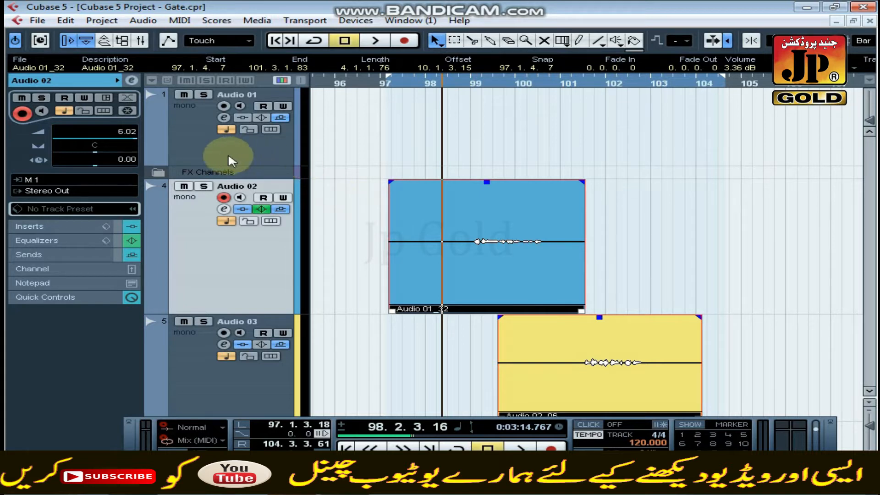
Select the Audio 02 track and open its channel settings.
click(206, 384)
click(227, 287)
click(198, 368)
click(225, 249)
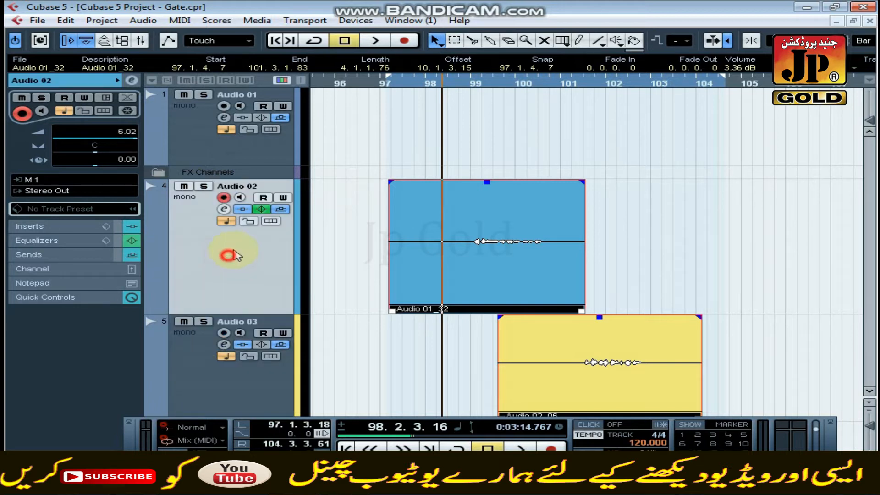
click(224, 210)
drag(272, 265, 358, 185)
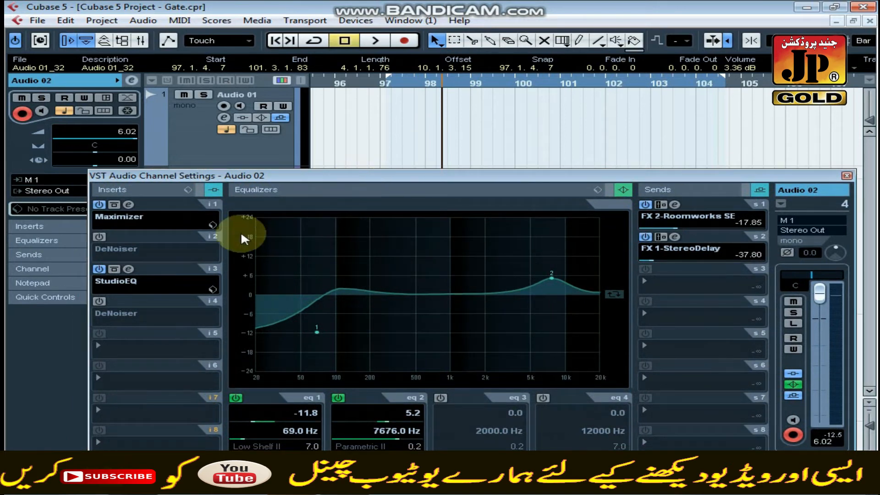
Load the DeNoiser restoration effect into insert slot 4 of Audio 02, leaving only its plug-in window in view.
click(167, 313)
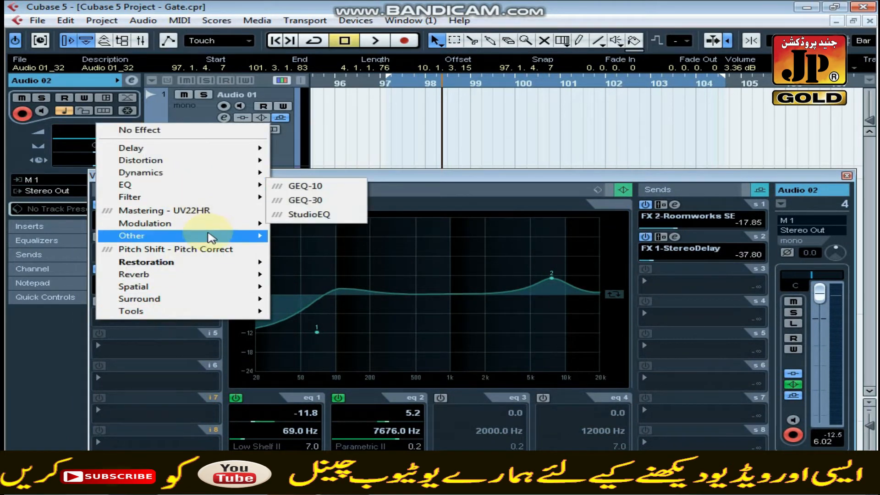
mouse_move(210, 268)
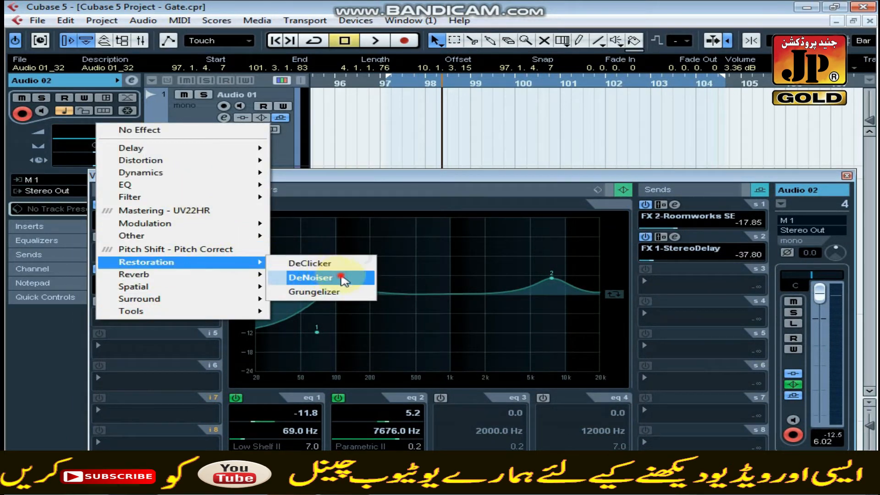
click(343, 278)
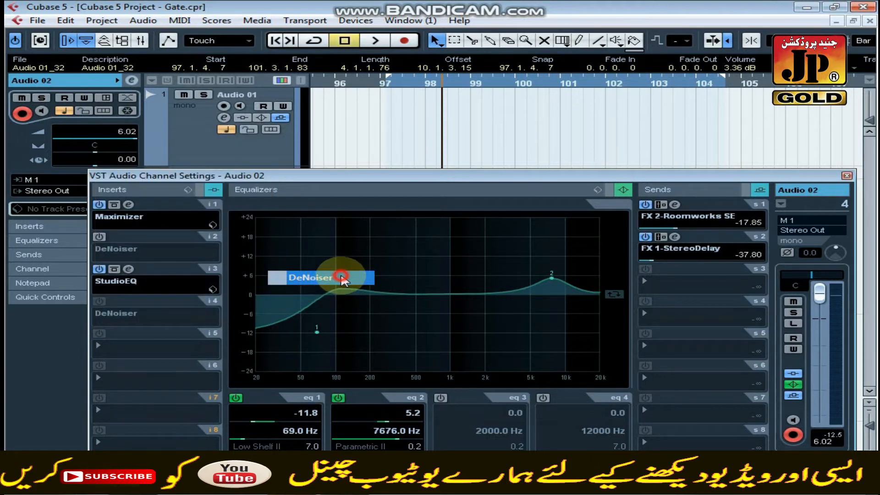
drag(616, 179, 671, 275)
click(640, 286)
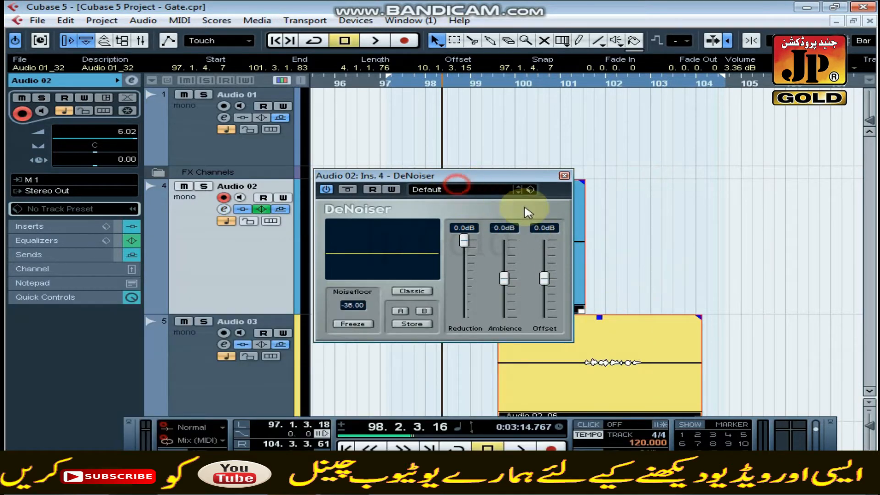
Set the right locator to 101.3.4.16 near the Audio 02 clip's end and move the DeNoiser window clear of that clip.
drag(506, 177, 690, 273)
drag(727, 83, 589, 160)
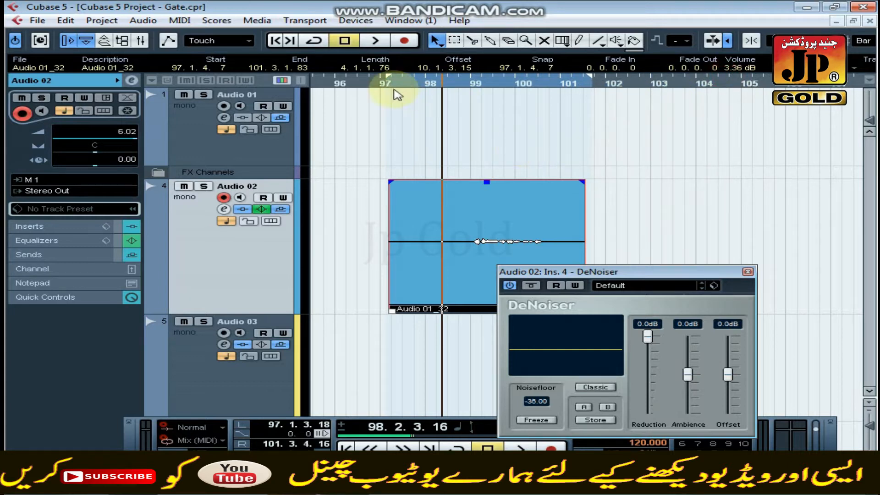
drag(665, 273, 738, 172)
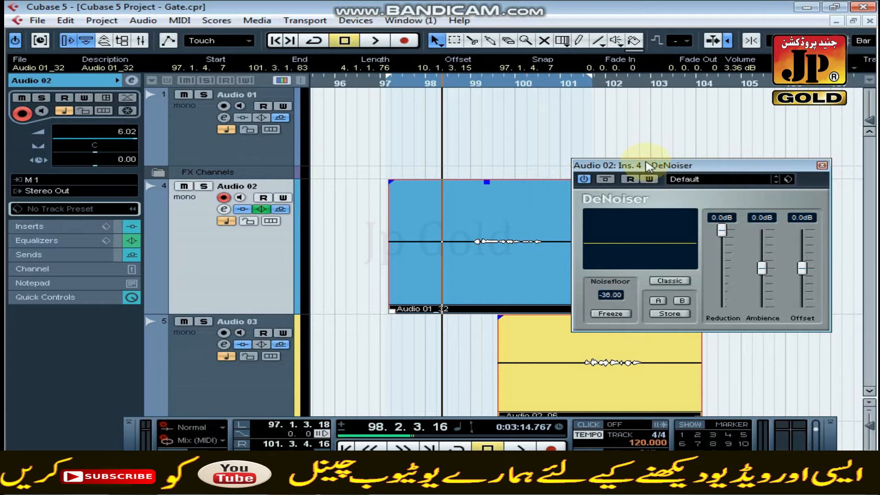
drag(650, 169, 653, 163)
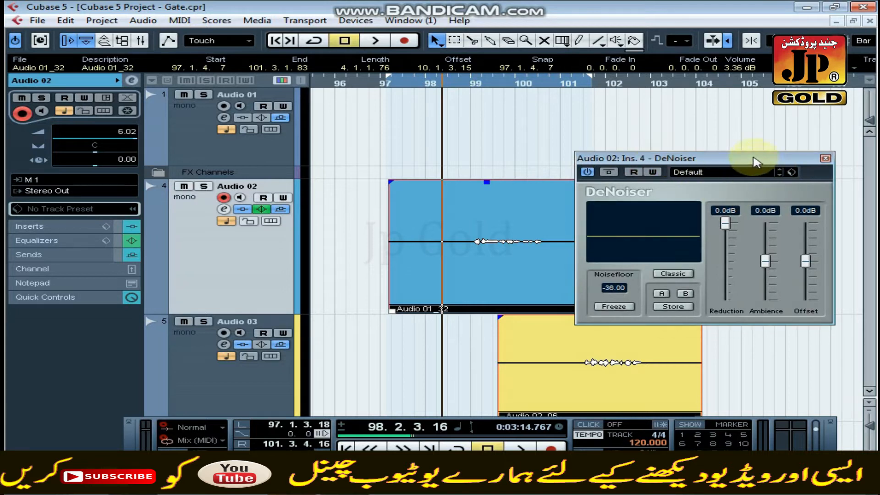
drag(756, 163, 792, 132)
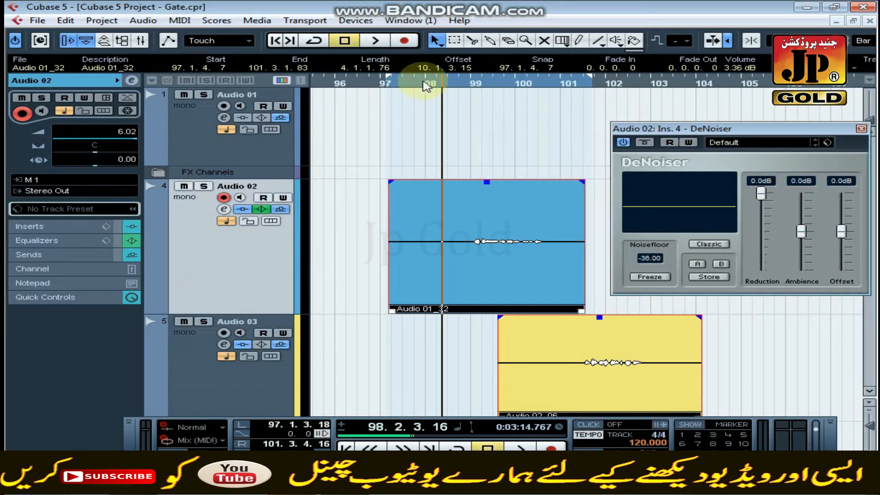
Play the Audio 02 clip through the DeNoiser, turn on cycle playback and restart within the range at about bar 97.3.
click(375, 46)
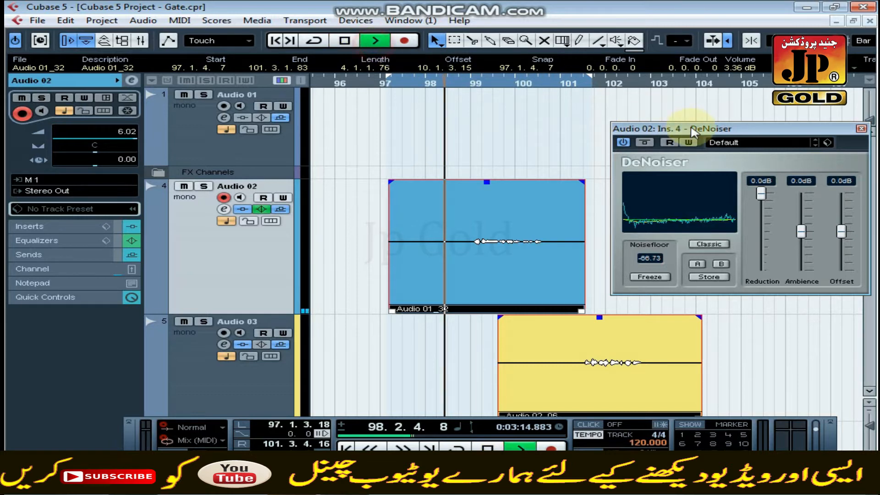
drag(756, 131, 724, 127)
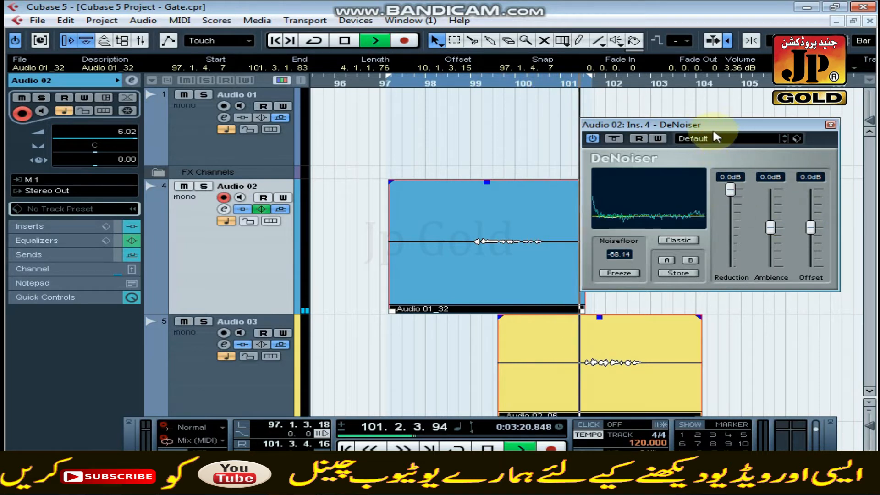
drag(717, 130, 706, 120)
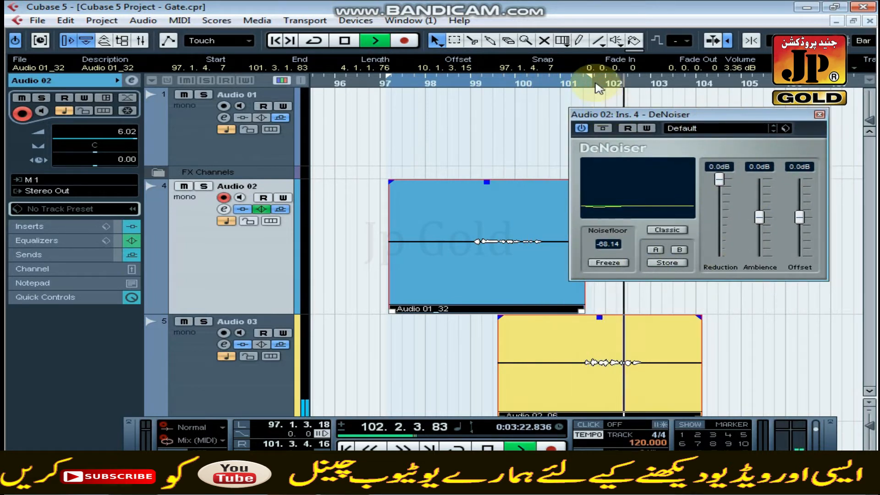
click(314, 40)
click(417, 85)
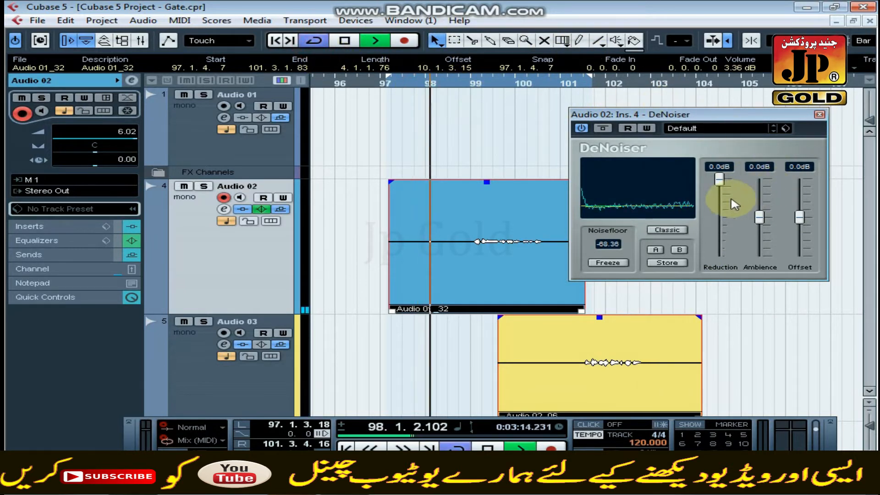
Set the DeNoiser's Reduction to -20 dB, listen to the Audio 02 clip from several points and stop playback.
drag(719, 180, 732, 267)
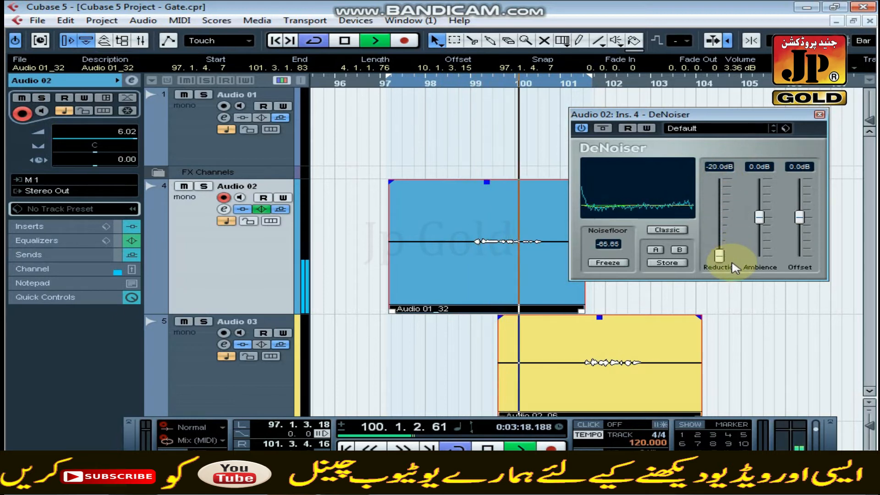
click(459, 82)
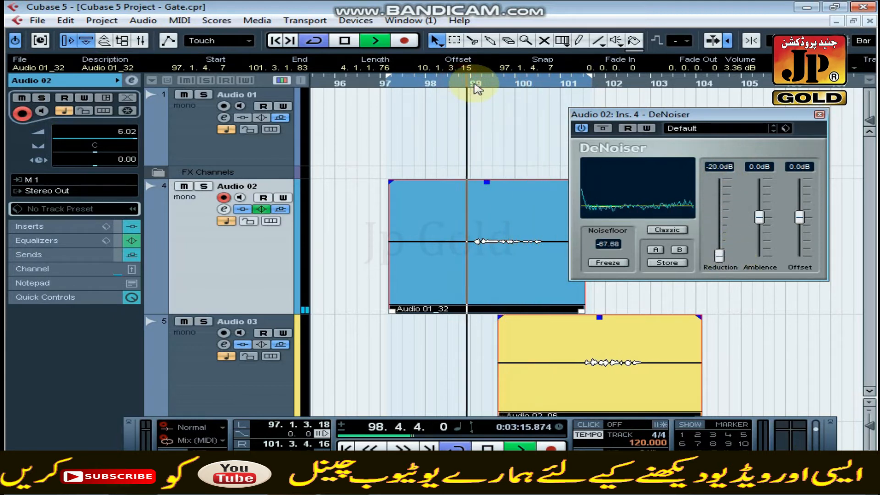
click(389, 85)
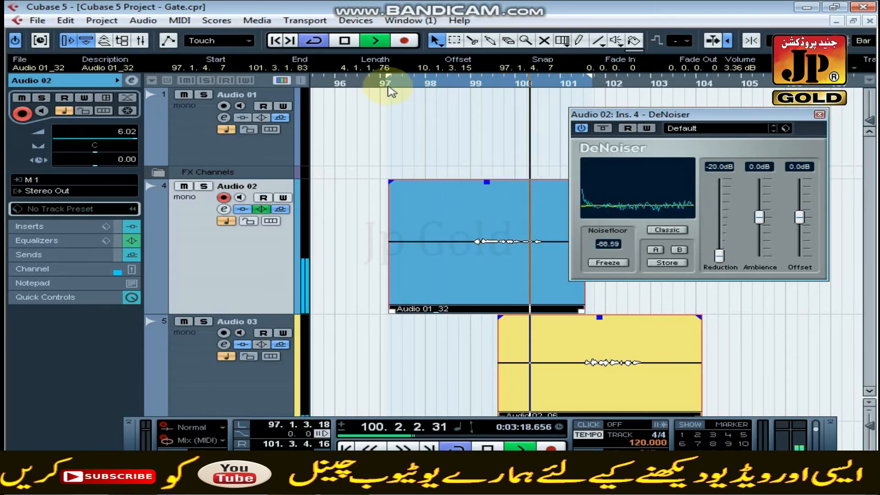
key(space)
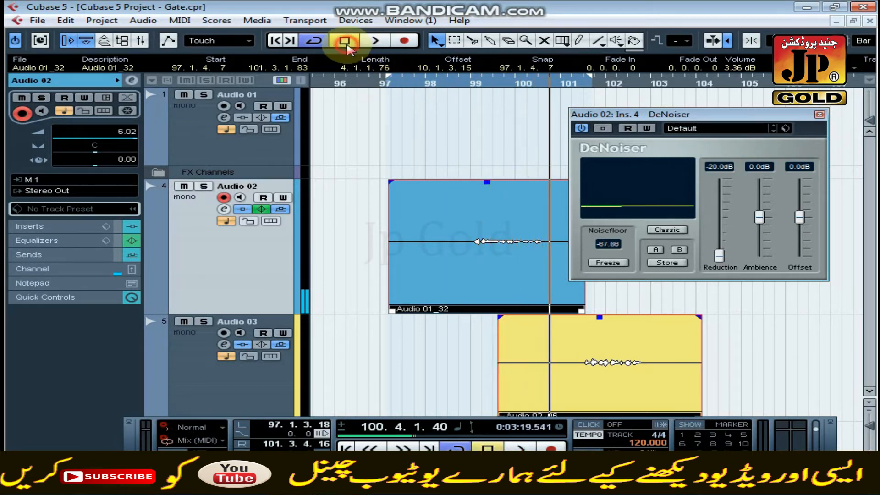
Compare the DeNoiser's Reduction at -0.5 dB and at -20 dB by replaying the Audio 02 clip from its start.
click(390, 85)
drag(721, 259, 714, 172)
click(376, 42)
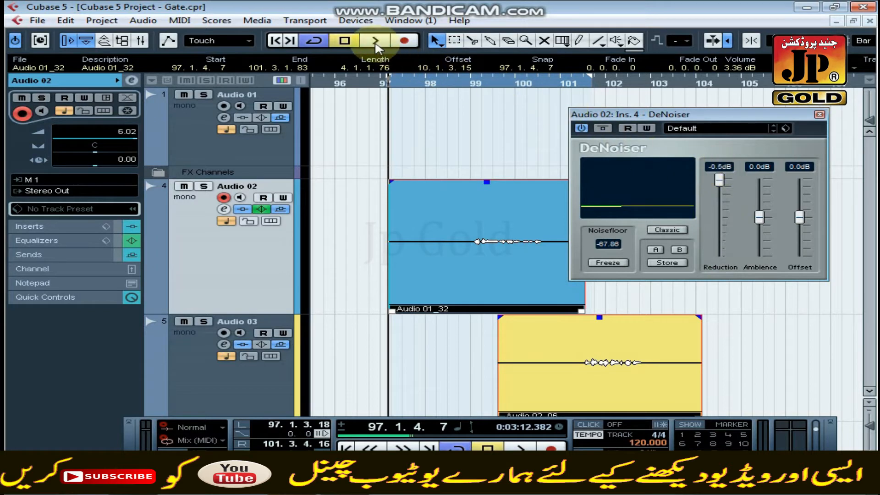
click(376, 41)
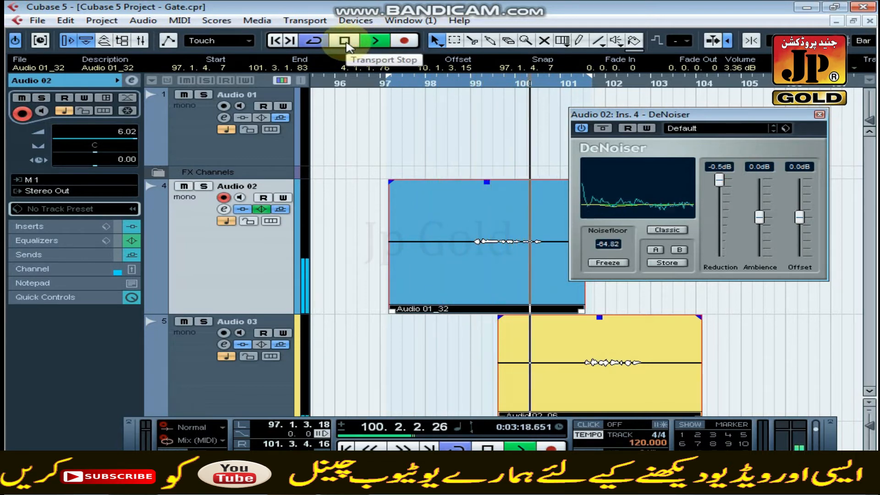
drag(719, 181, 731, 269)
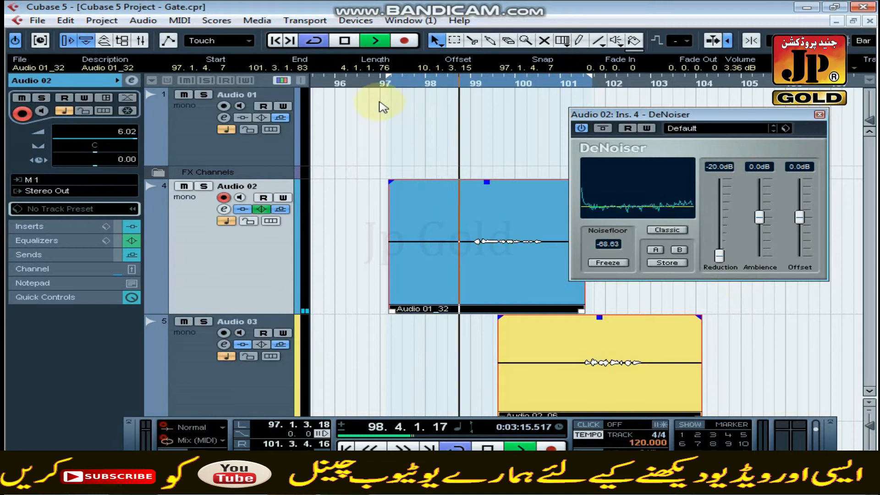
click(389, 85)
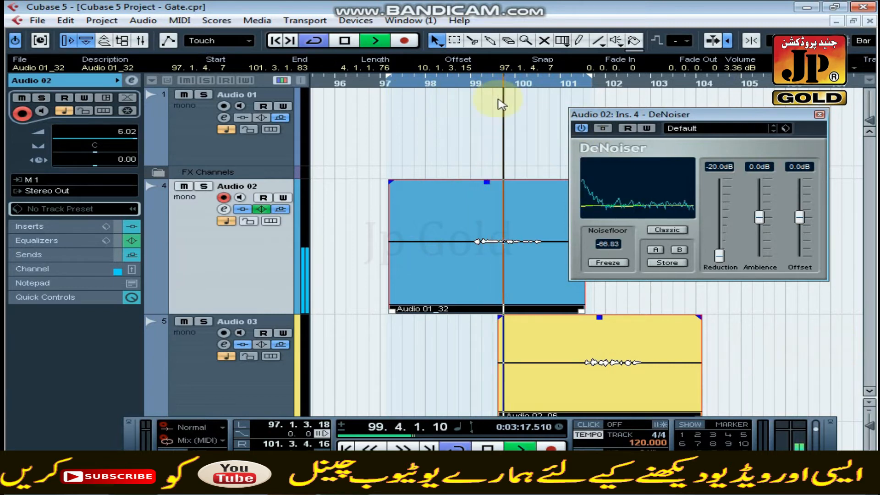
Shorten the cycle range to end at 101.2.2.46, stop playback and set the DeNoiser's Reduction to -9 dB.
drag(589, 77, 572, 78)
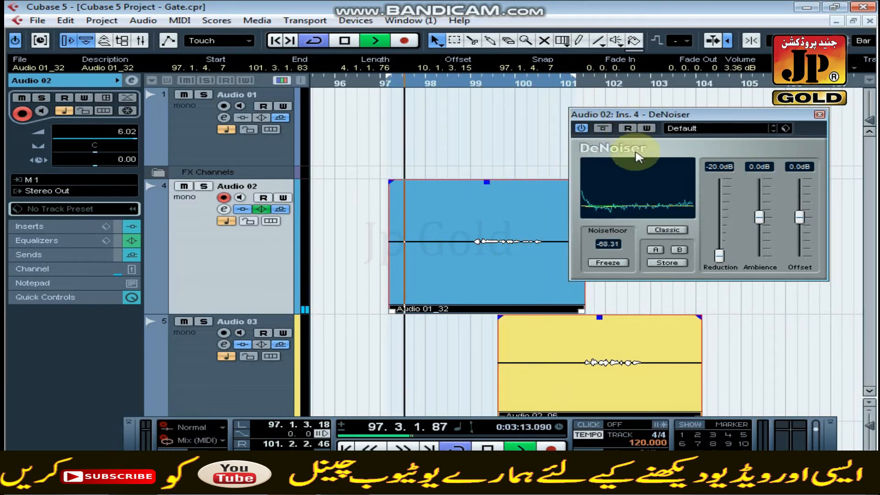
click(680, 249)
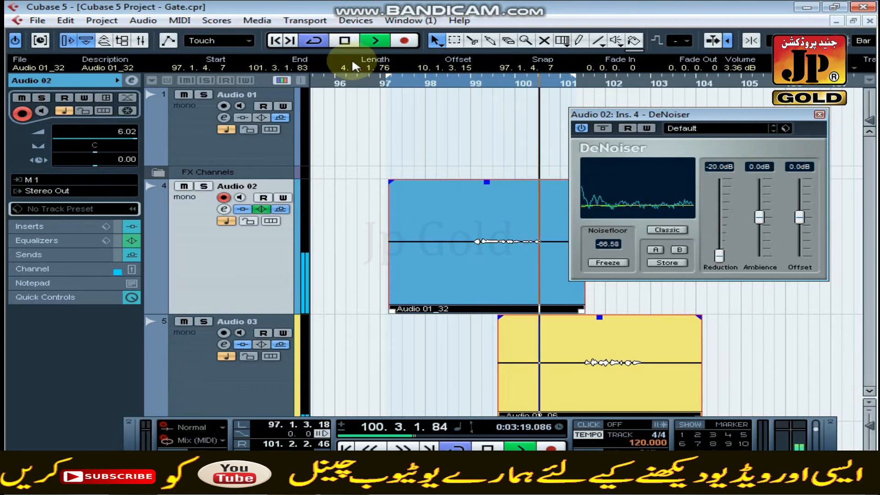
click(342, 42)
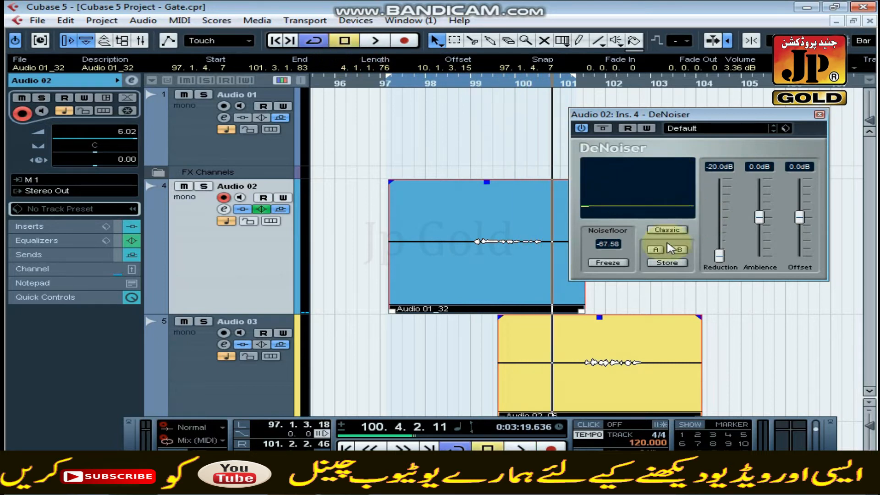
drag(720, 251, 720, 218)
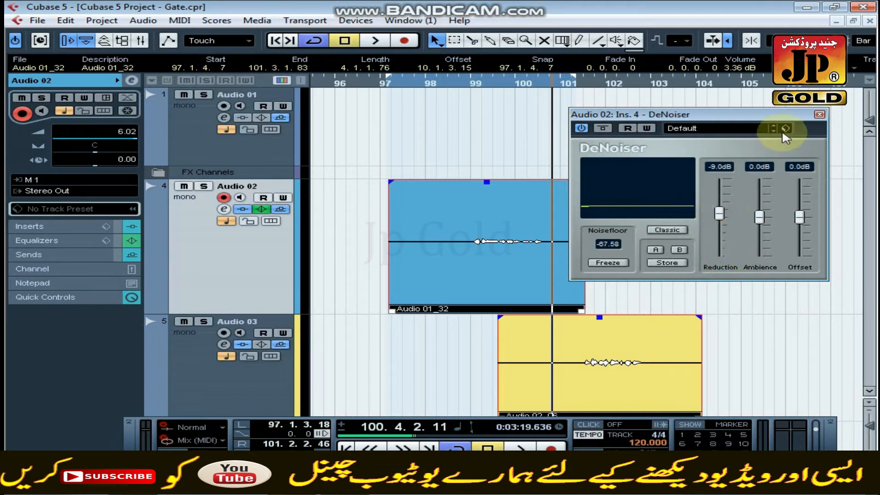
Close the DeNoiser window, place the project cursor at 97.2.2.21 and deselect all clips.
click(820, 116)
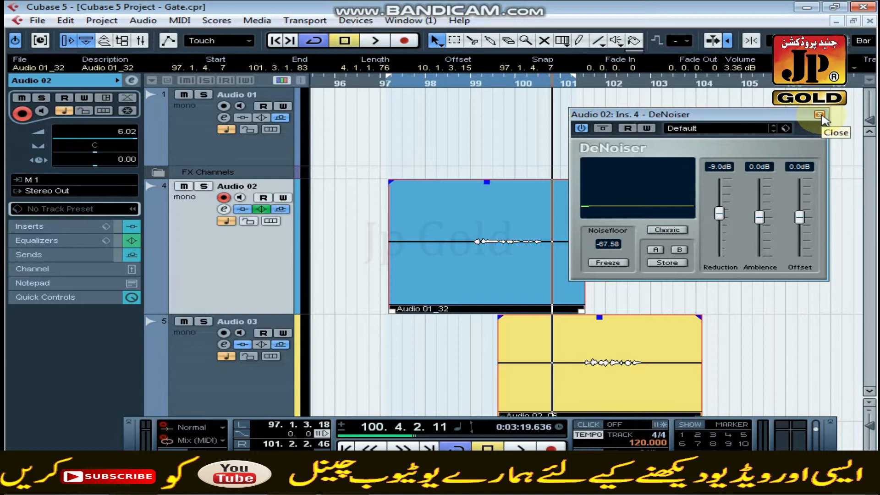
click(820, 115)
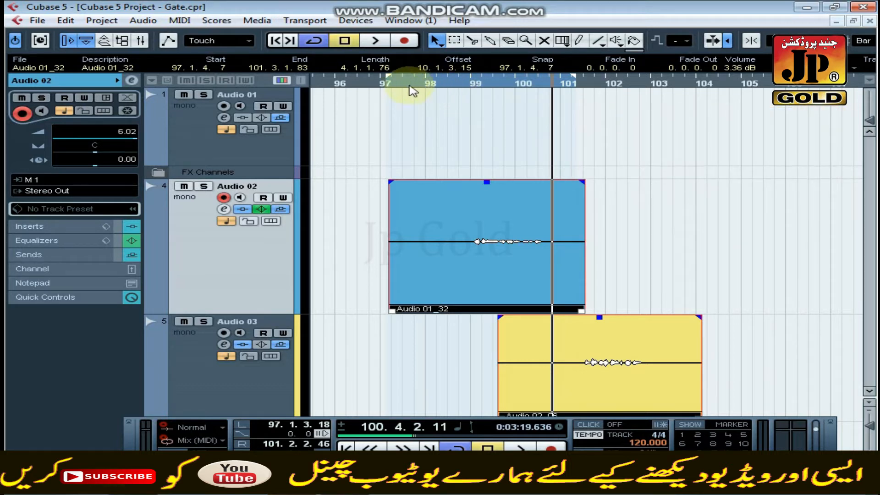
click(393, 81)
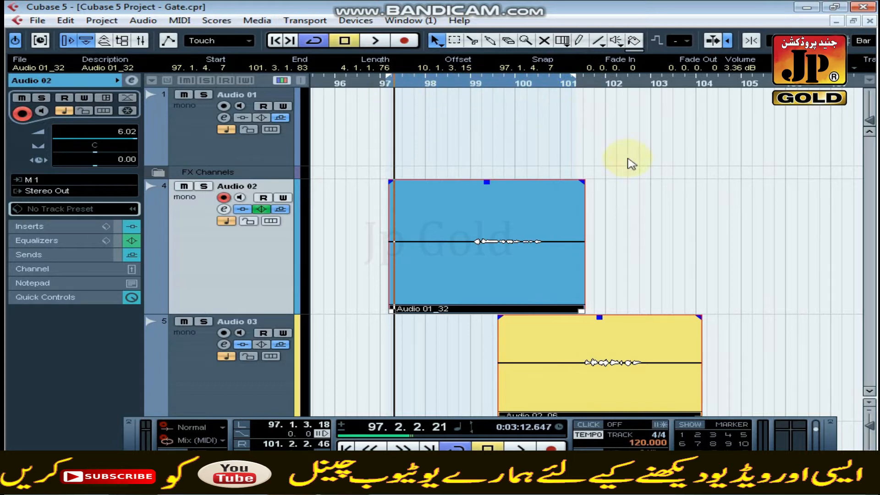
click(730, 197)
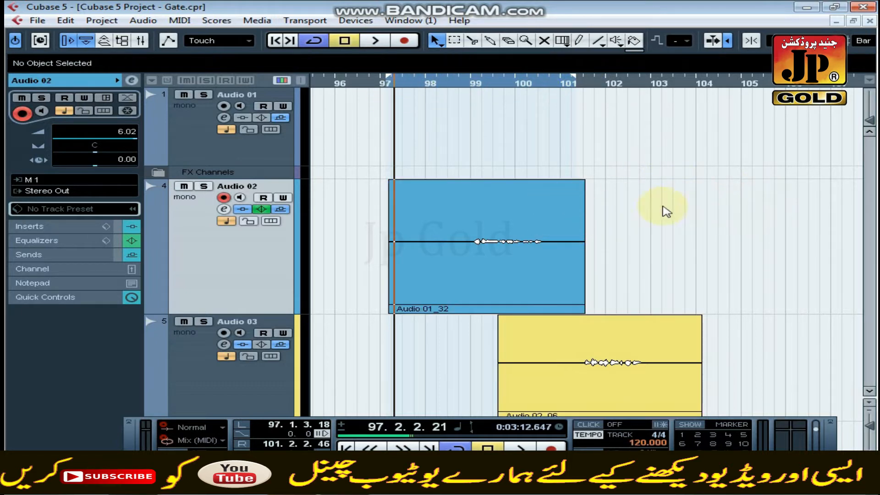
Move the Audio 01_32 clip on the Audio 02 track so that it starts at 97.2.2.21.
click(464, 264)
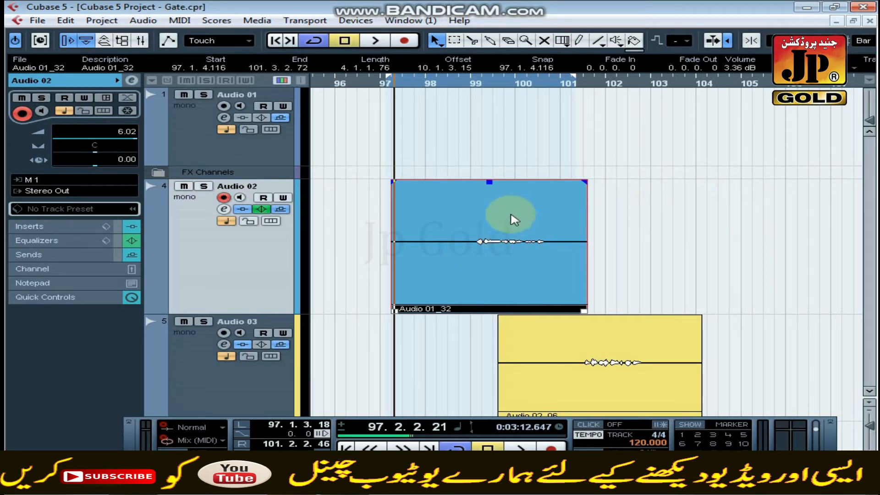
click(561, 337)
click(520, 255)
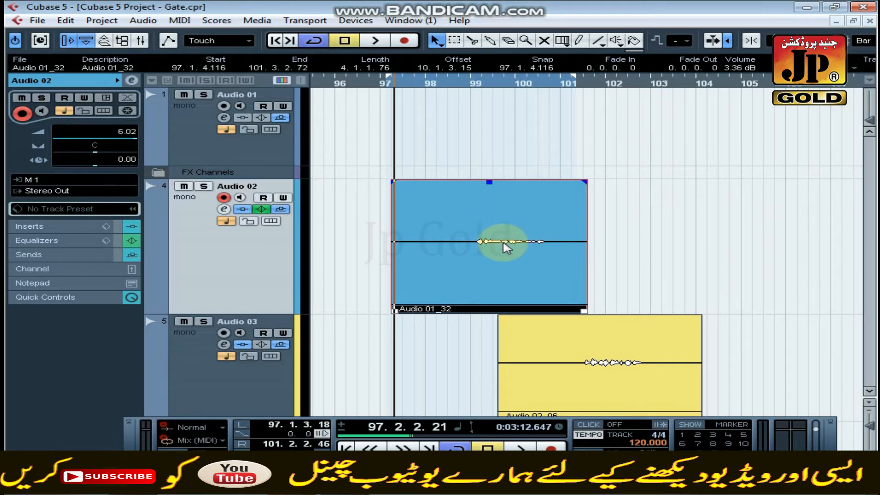
mouse_move(513, 220)
mouse_down()
mouse_move(477, 232)
mouse_move(535, 222)
mouse_move(520, 215)
mouse_move(526, 220)
mouse_up()
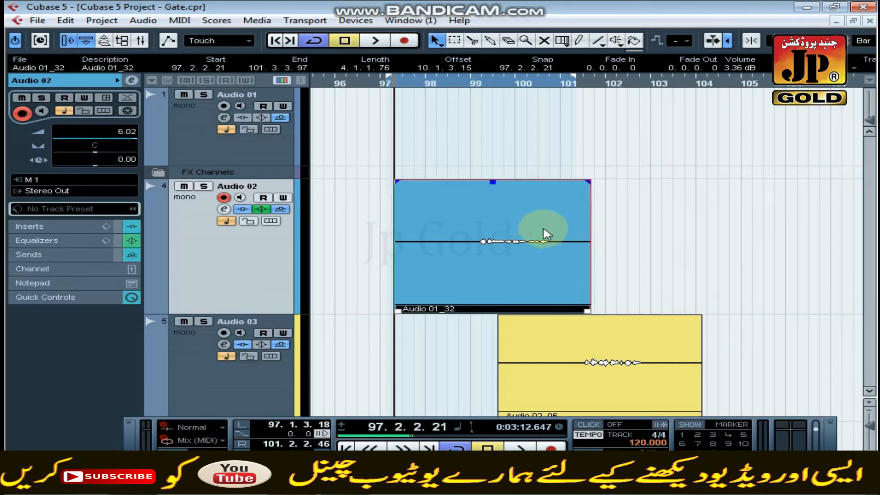
right_click(496, 215)
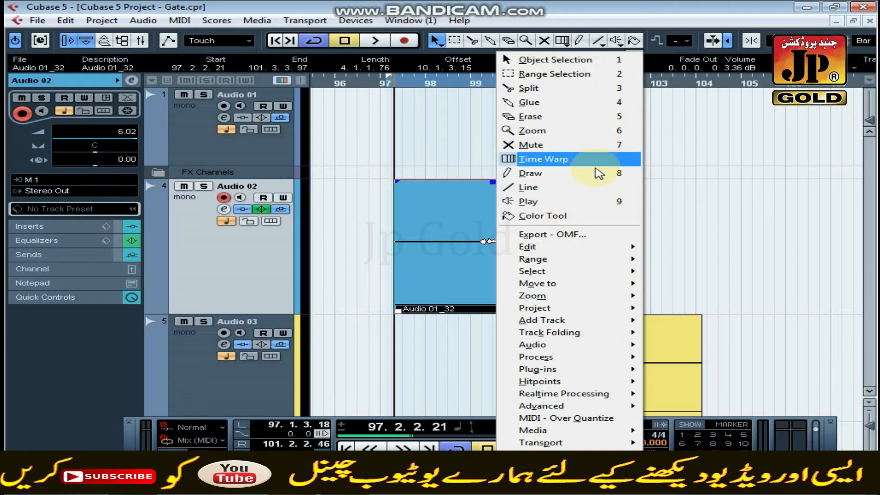
mouse_move(585, 360)
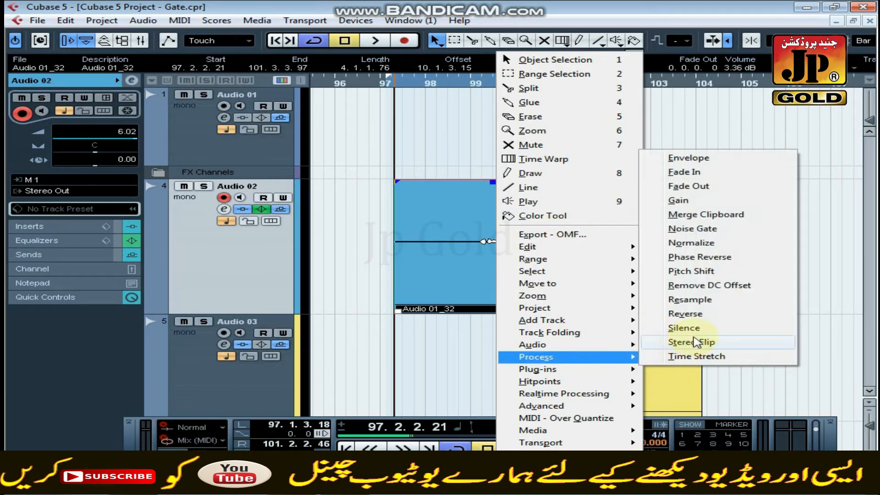
click(723, 237)
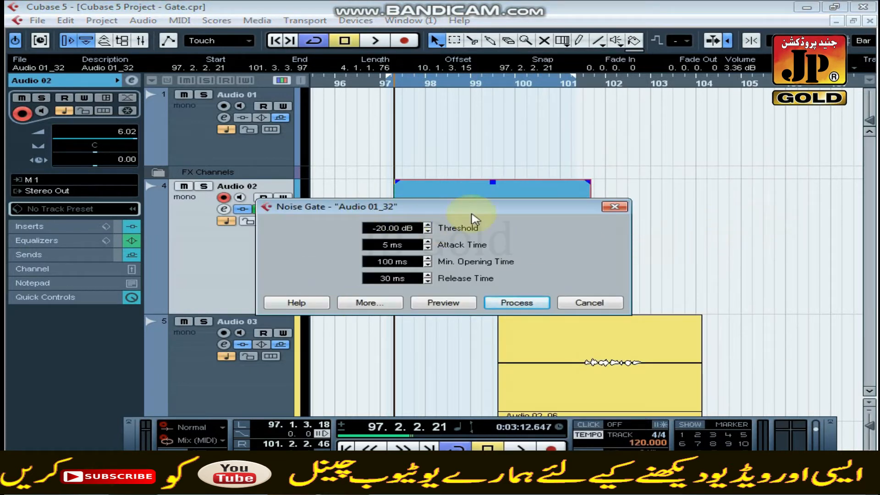
click(614, 207)
click(667, 220)
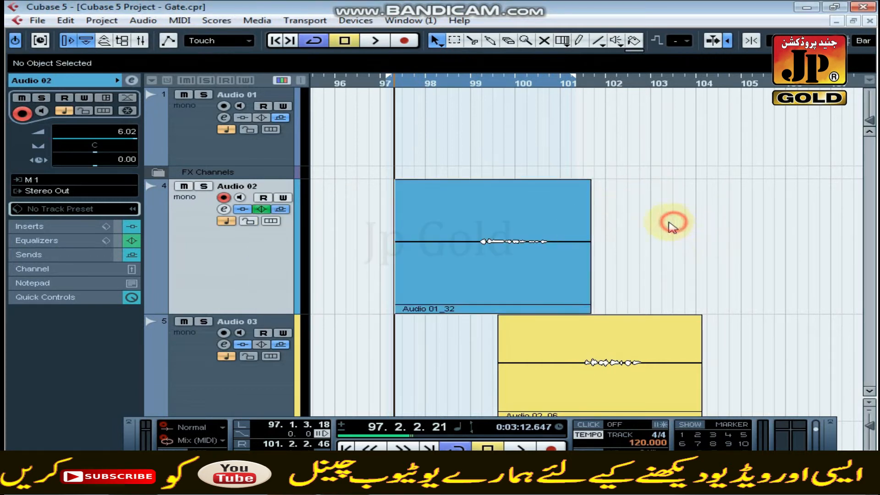
Open the Noise Gate process for the Audio 01_32 clip and arrange its dialog clear of the waveform.
click(528, 219)
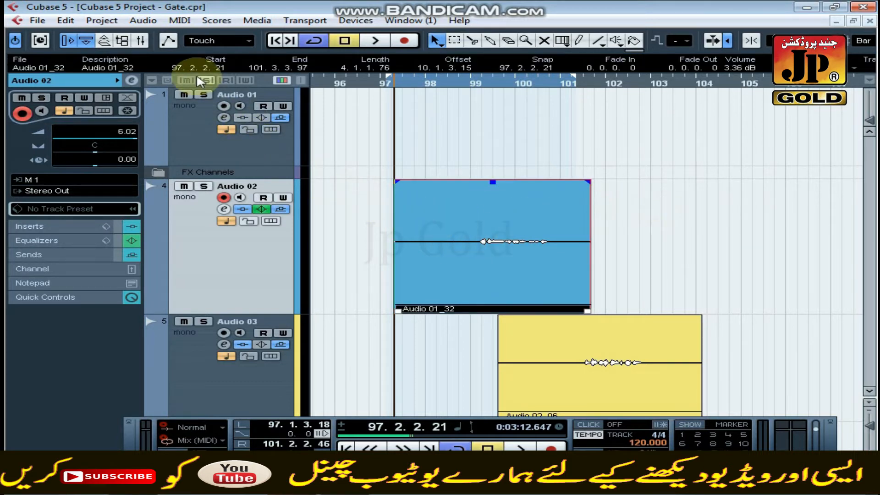
click(149, 23)
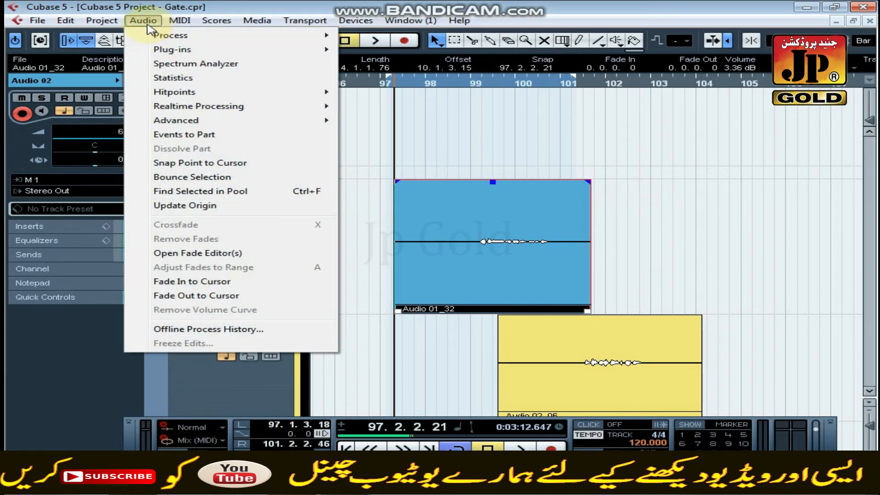
mouse_move(163, 39)
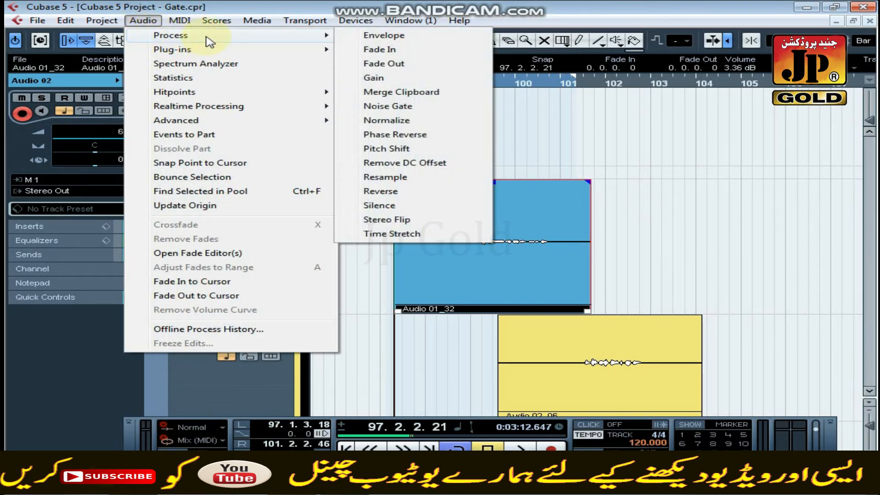
click(442, 110)
drag(488, 203, 413, 138)
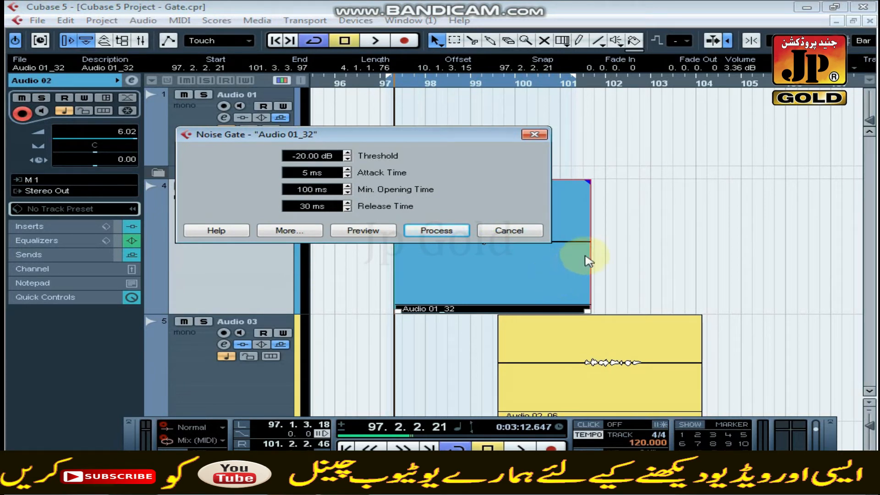
drag(346, 139, 364, 348)
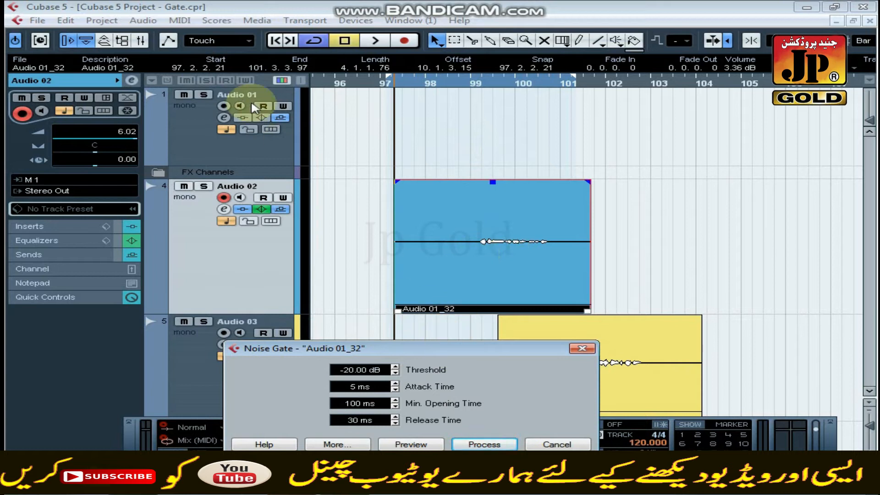
drag(447, 348, 507, 178)
drag(447, 178, 264, 211)
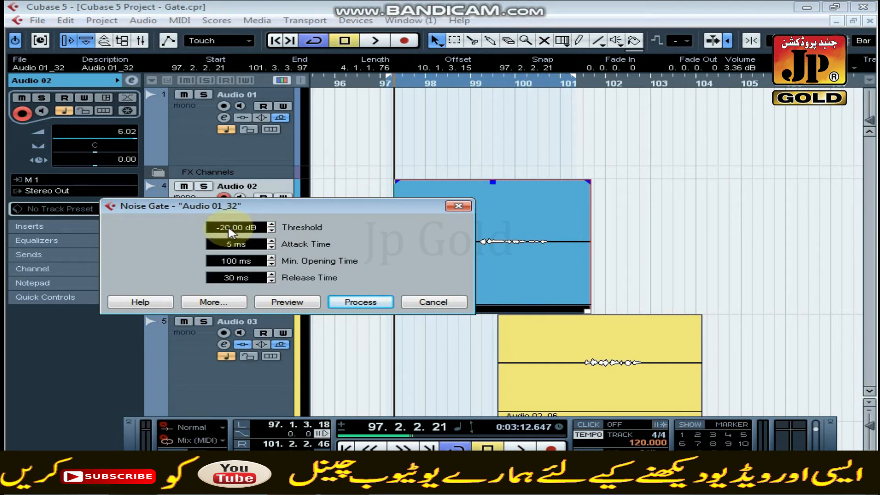
drag(327, 210, 323, 185)
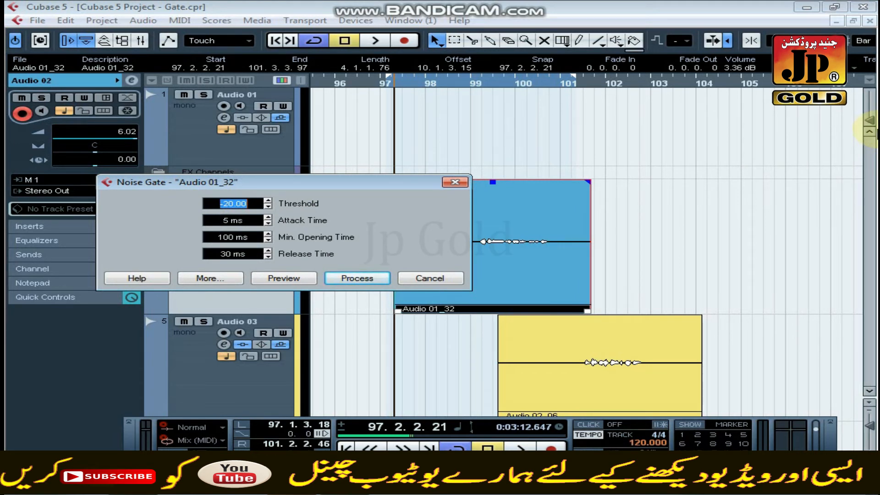
Set the Noise Gate's Threshold to -30 dB, preview it and try processing the Audio 01_32 clip.
text(-30)
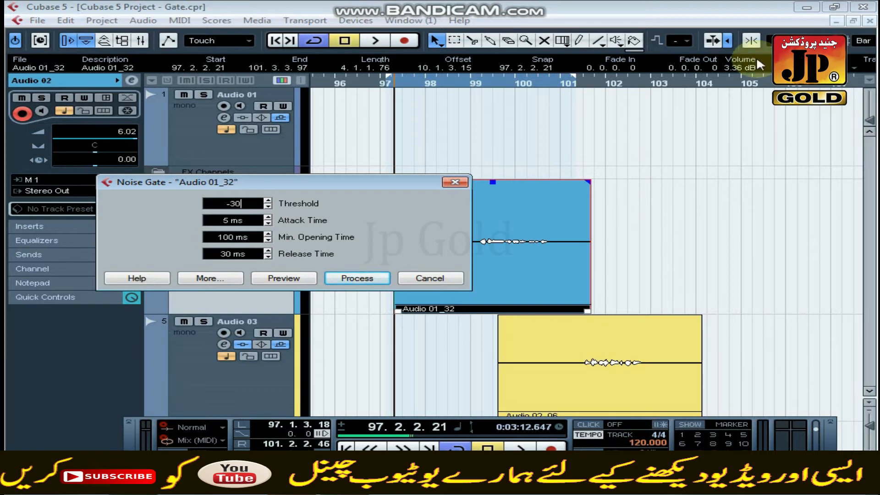
drag(256, 186, 455, 295)
text(30)
click(484, 387)
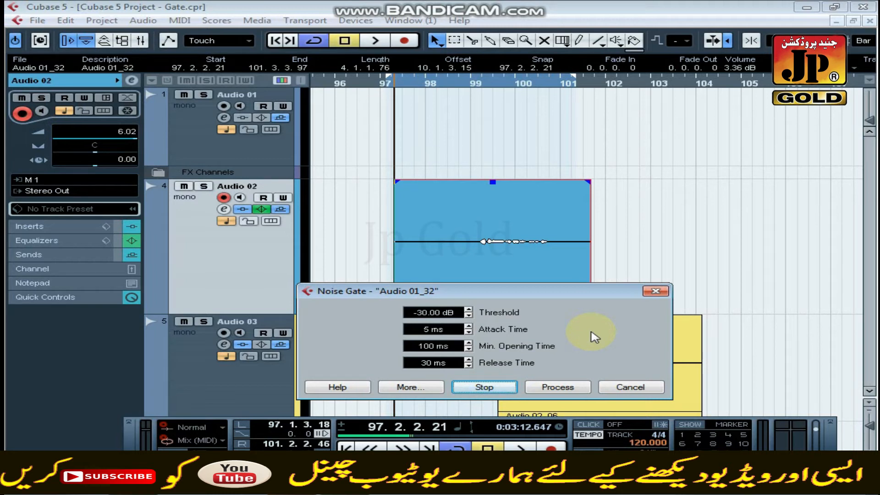
click(491, 388)
drag(526, 297, 521, 251)
click(562, 346)
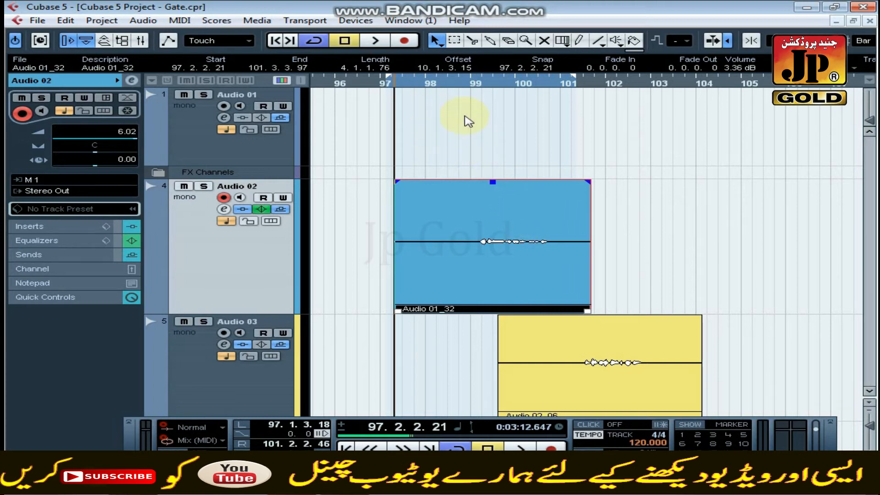
Process the Audio 01_32 clip with the Noise Gate at a Threshold of -47 dB.
click(142, 20)
mouse_move(174, 40)
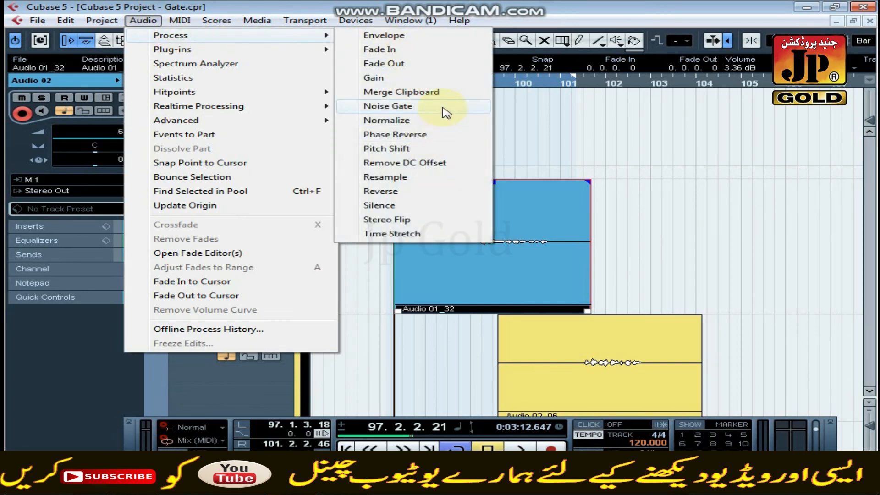
click(443, 109)
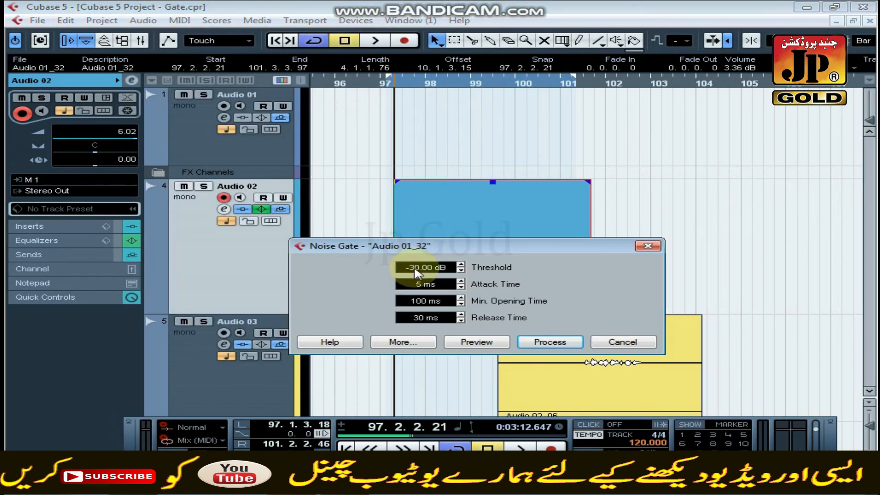
text(-47)
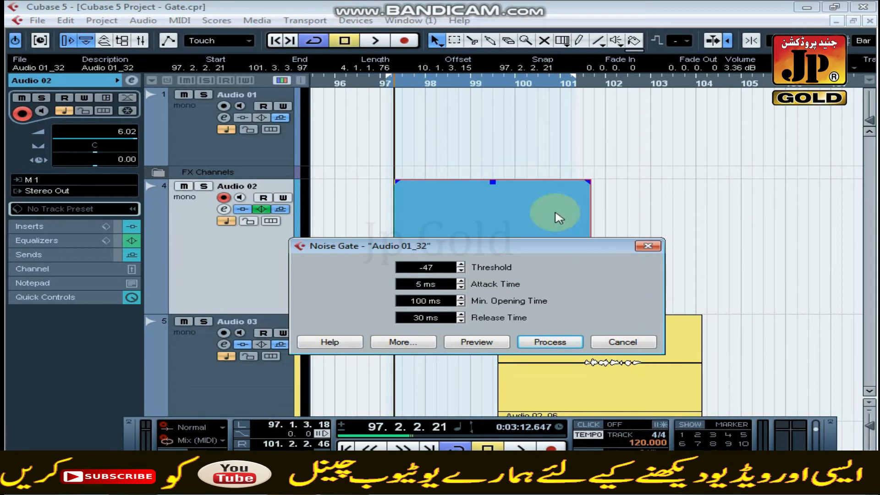
drag(495, 244, 533, 264)
click(585, 364)
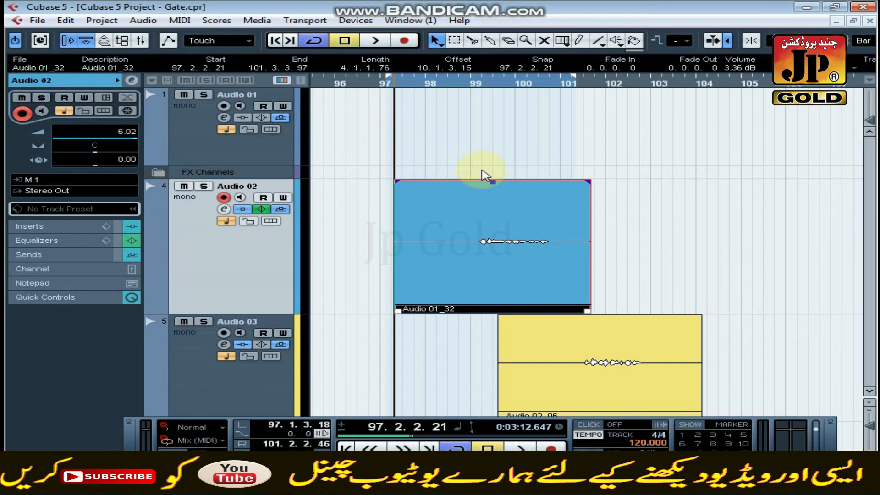
Play the gated Audio 01_32 clip, replay it from about bar 99 and stop playback.
key(space)
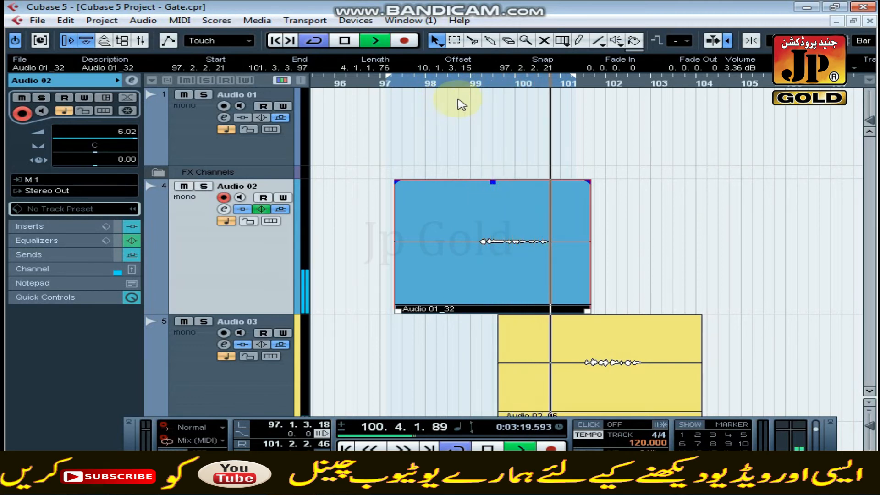
click(478, 84)
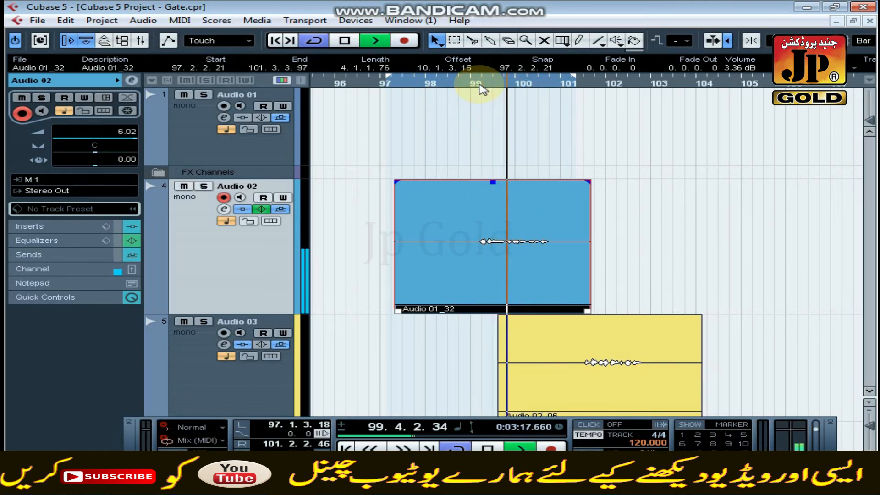
click(345, 41)
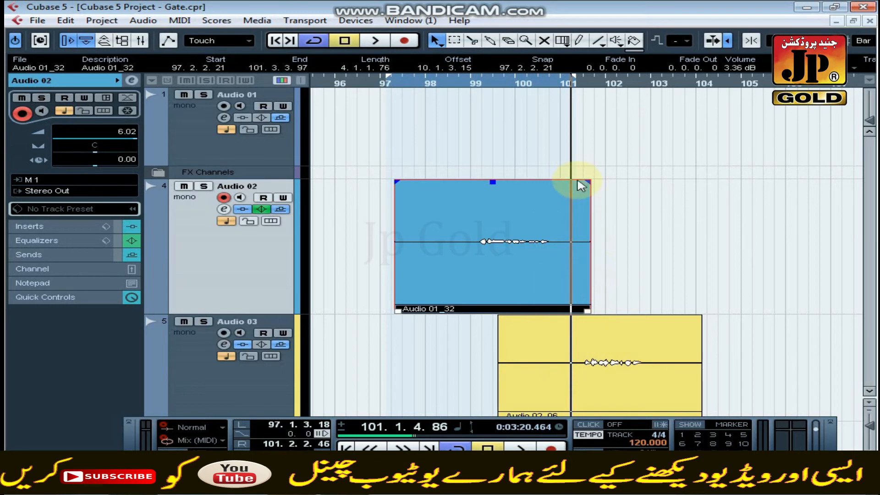
Compare the silent parts of the gated Audio 02 clip with those of the ungated clip on Audio 03.
click(543, 358)
click(535, 284)
click(535, 365)
click(528, 273)
click(545, 363)
click(506, 275)
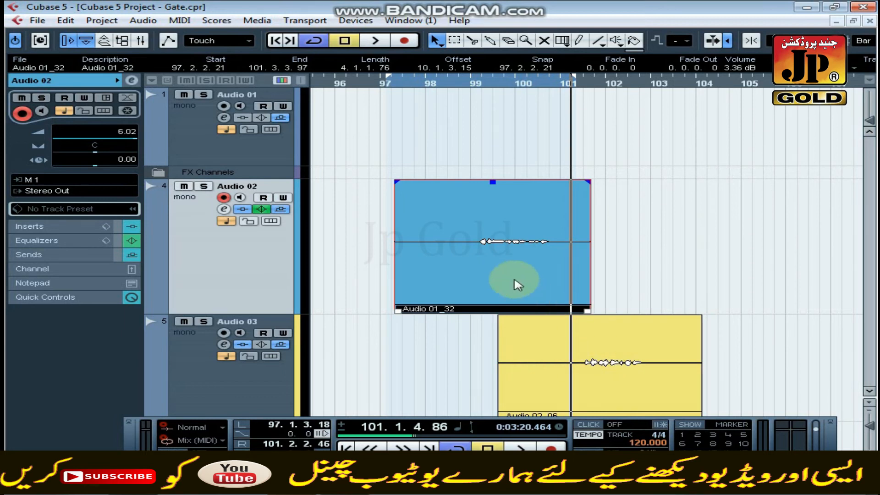
click(449, 231)
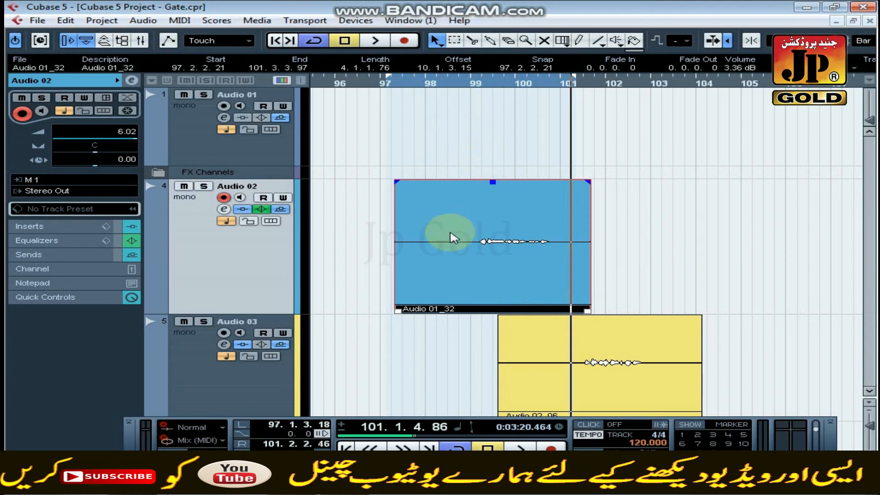
click(543, 347)
click(527, 276)
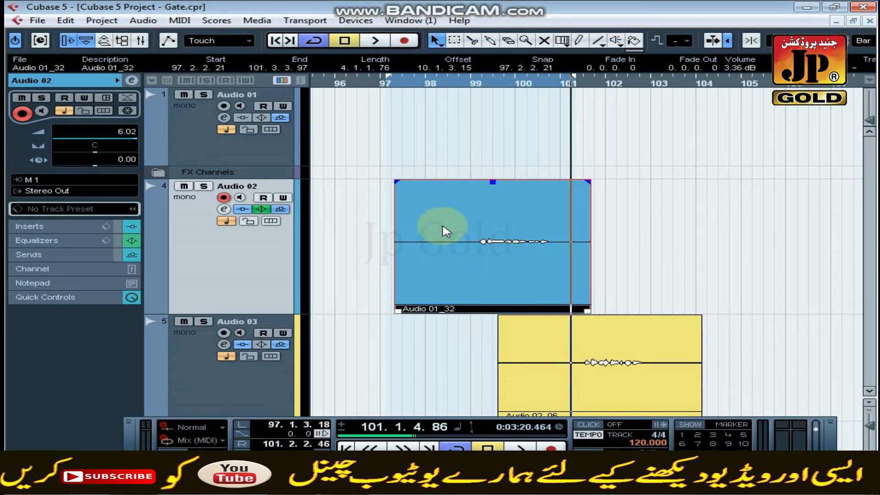
click(466, 223)
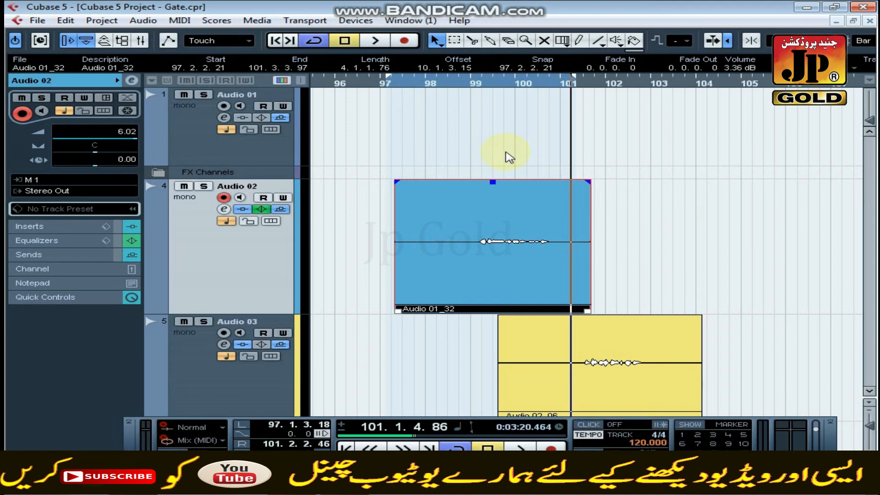
Place the project cursor at 97.2.4.72 and move the Audio 03 clip to start at 101.4.4.118.
click(402, 82)
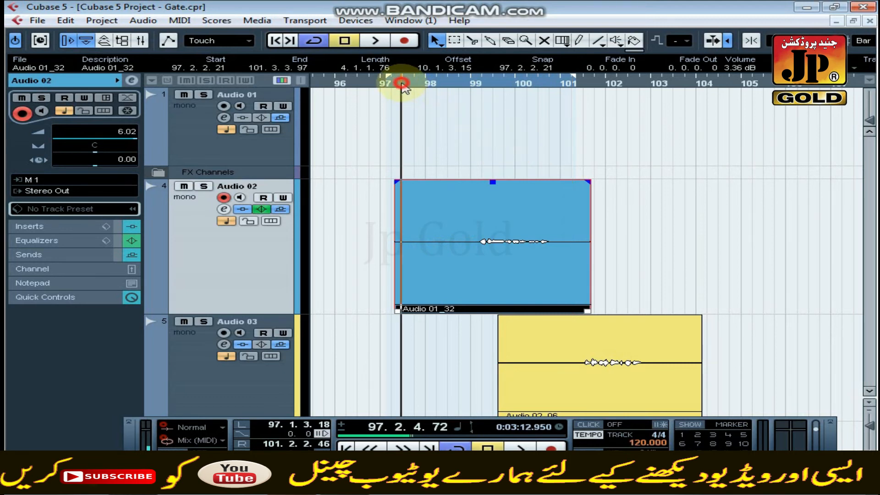
click(549, 354)
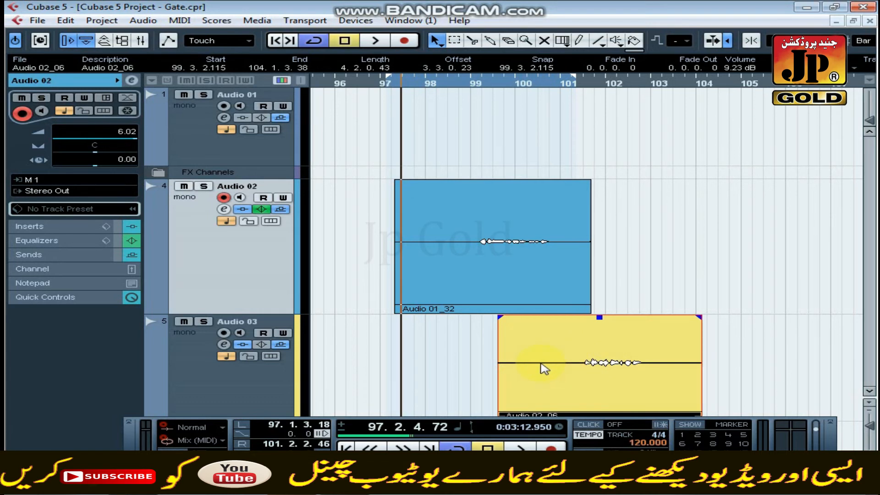
drag(575, 341, 686, 353)
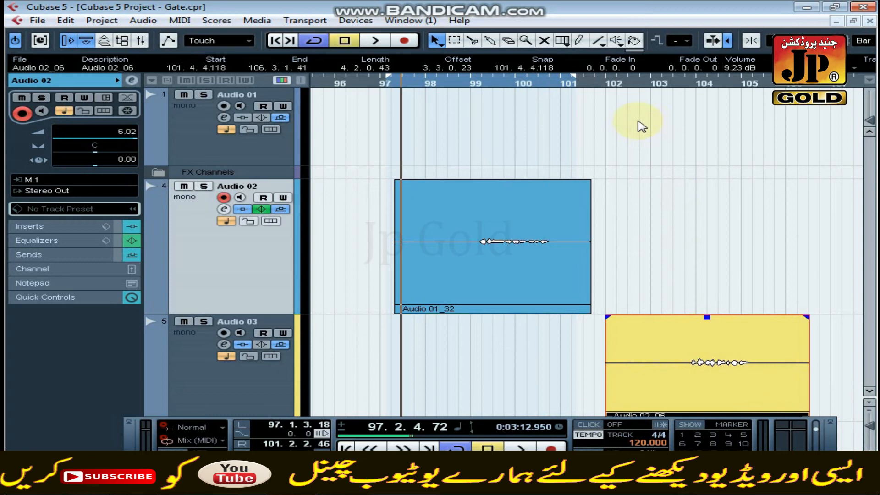
Play the silent opening of the ungated Audio 03 clip and of the gated Audio 02 clip, stopping playback after each.
click(610, 84)
key(space)
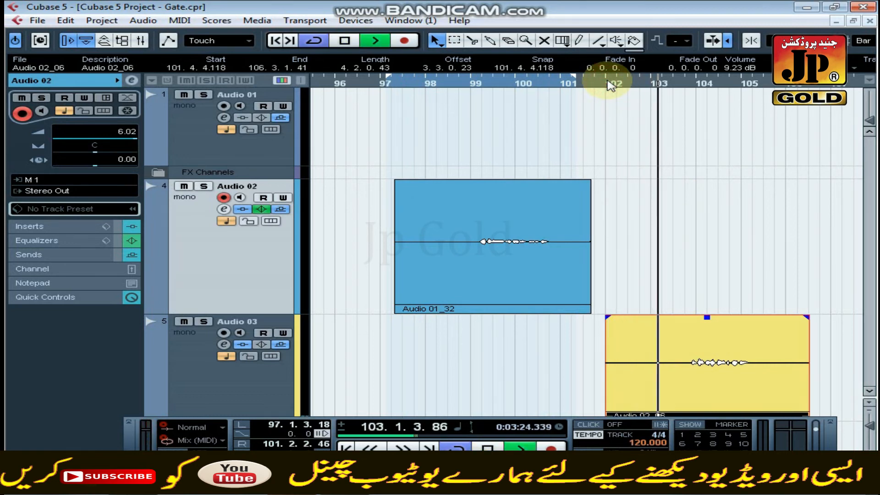
key(space)
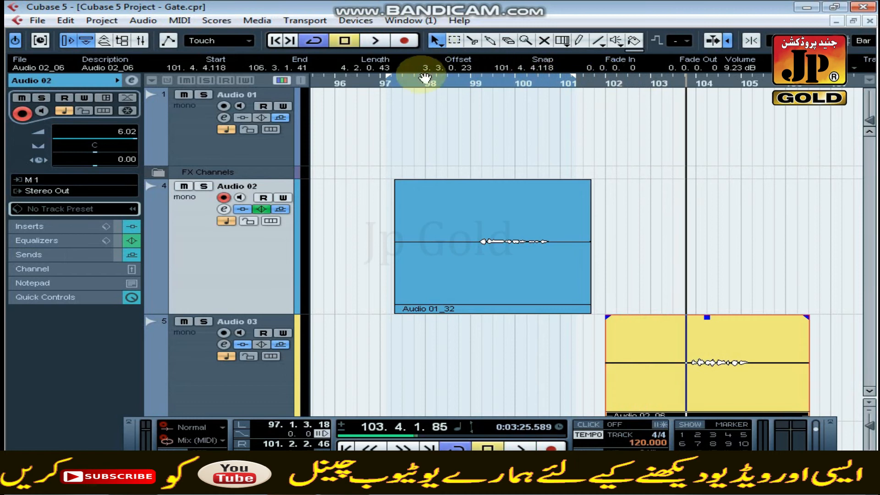
click(401, 81)
key(space)
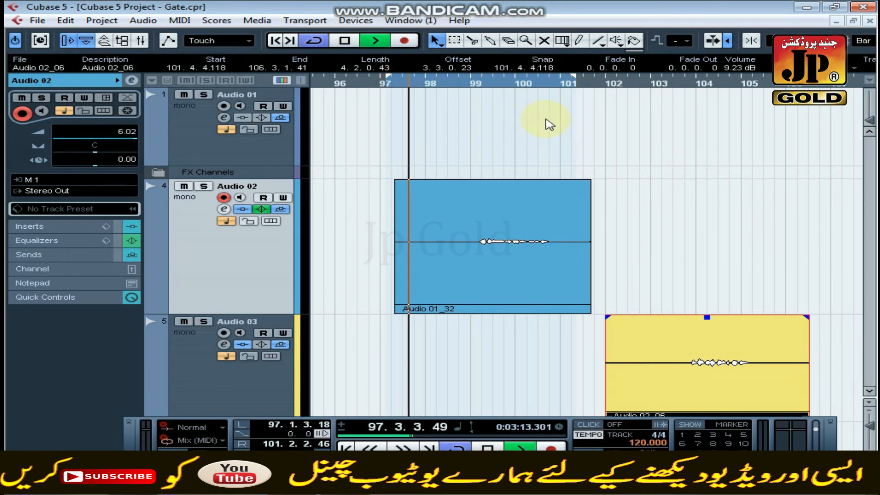
click(356, 48)
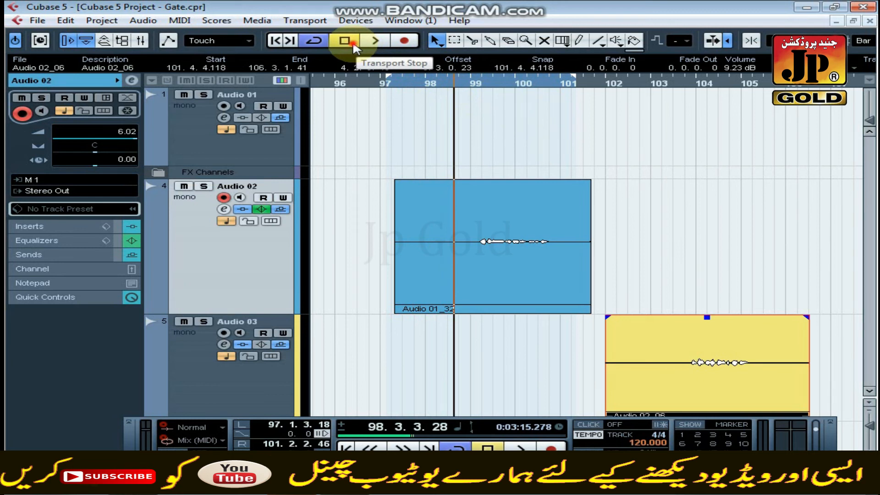
click(356, 48)
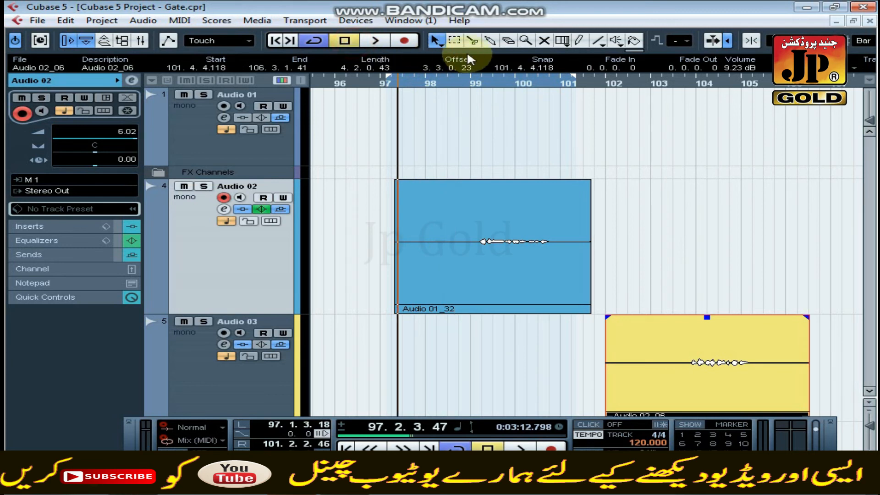
Move the Audio 03 clip to start at 101.3.4.52 and play its opening up to the first vocal sound twice.
mouse_move(721, 358)
mouse_down()
mouse_move(709, 360)
mouse_move(717, 361)
mouse_up()
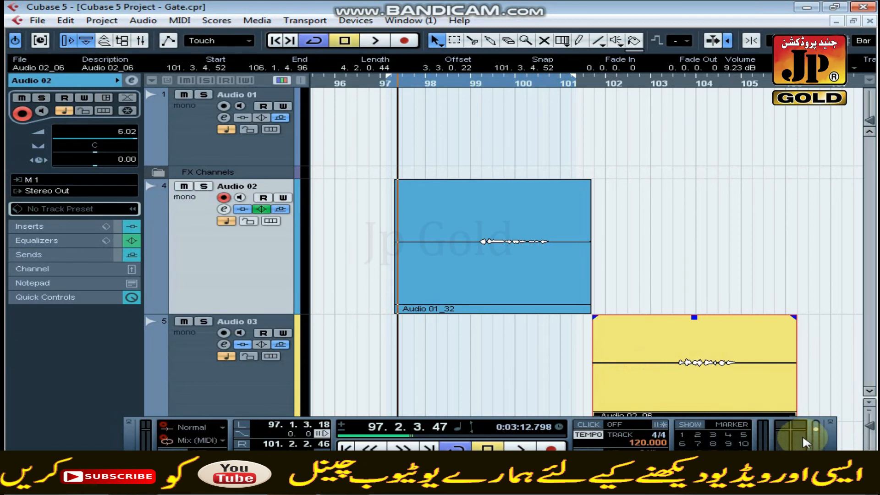
click(591, 84)
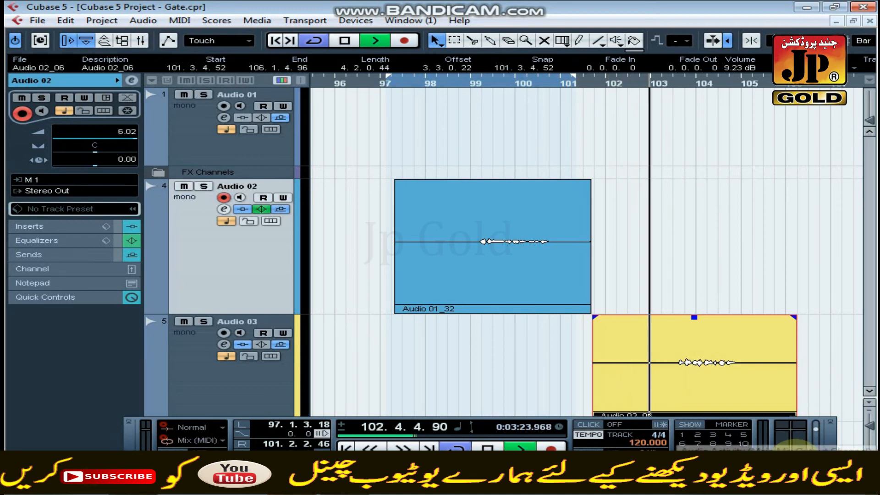
key(space)
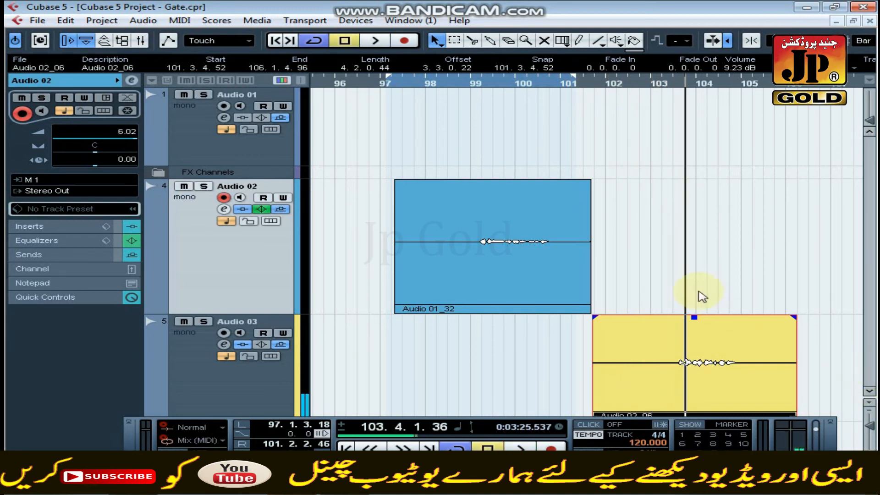
click(659, 85)
click(602, 83)
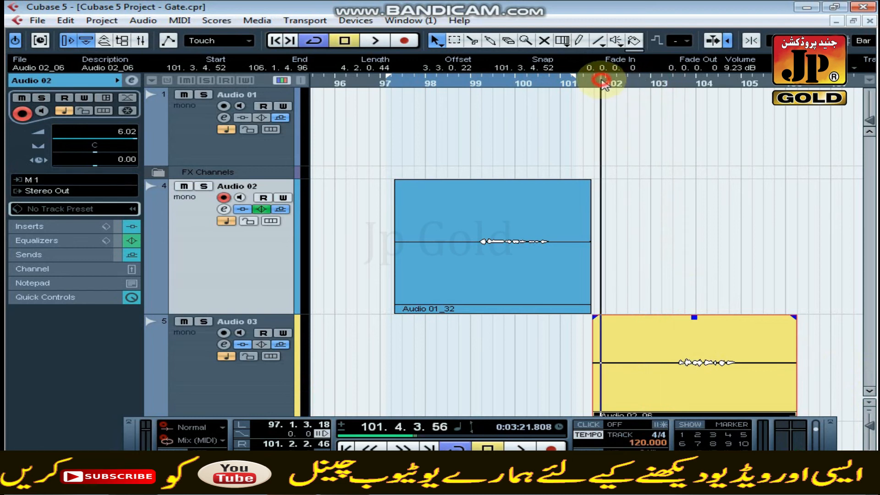
key(space)
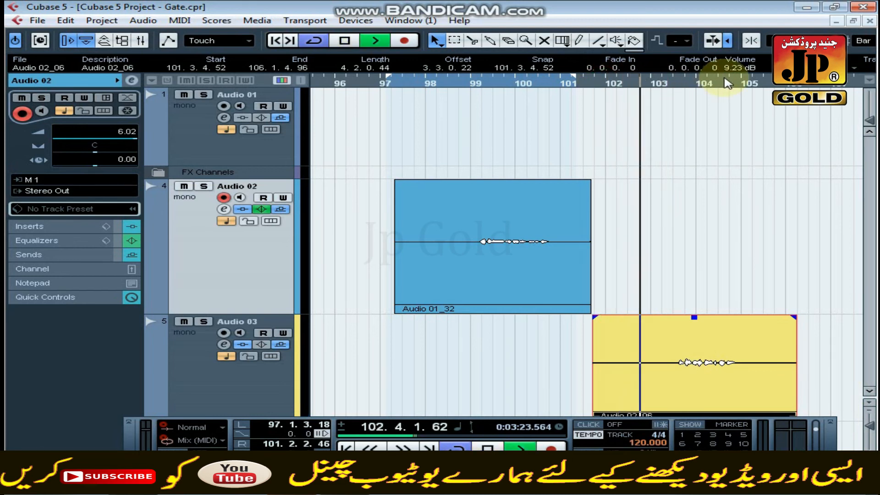
key(space)
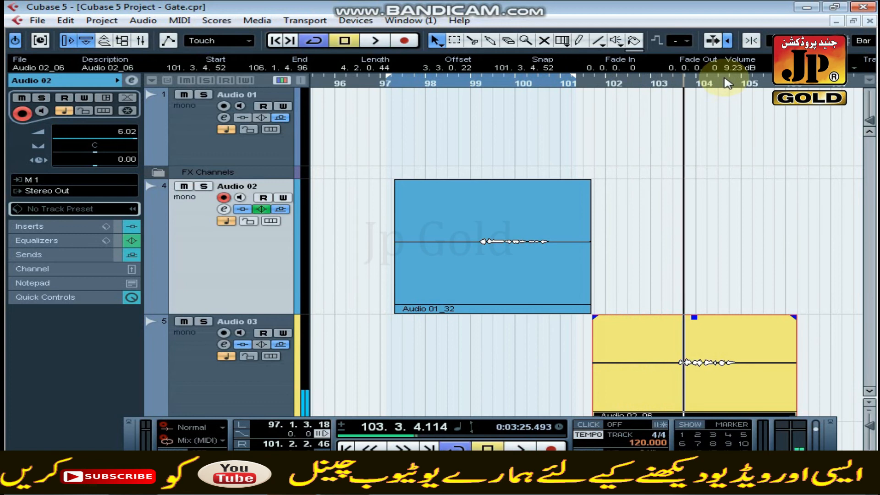
Turn off Cycle while playing from about 97.2, continue through the gated Audio 02 and ungated Audio 03 clips, and stop playback.
click(390, 84)
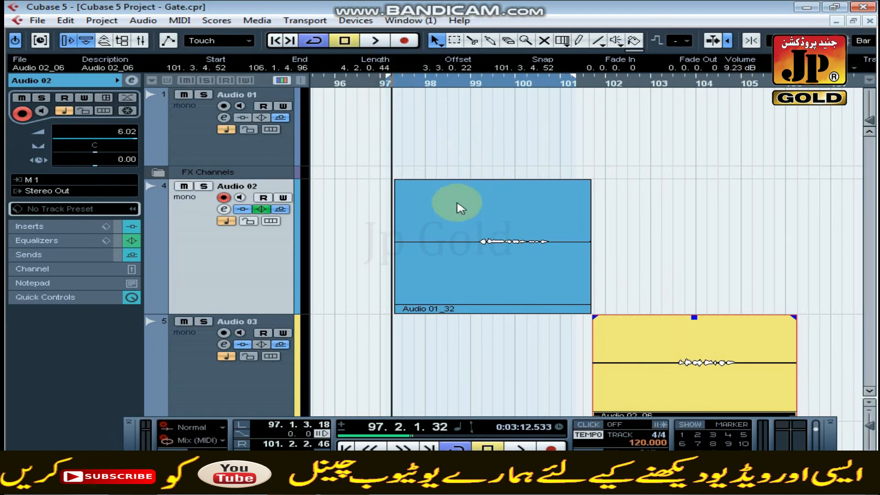
click(397, 85)
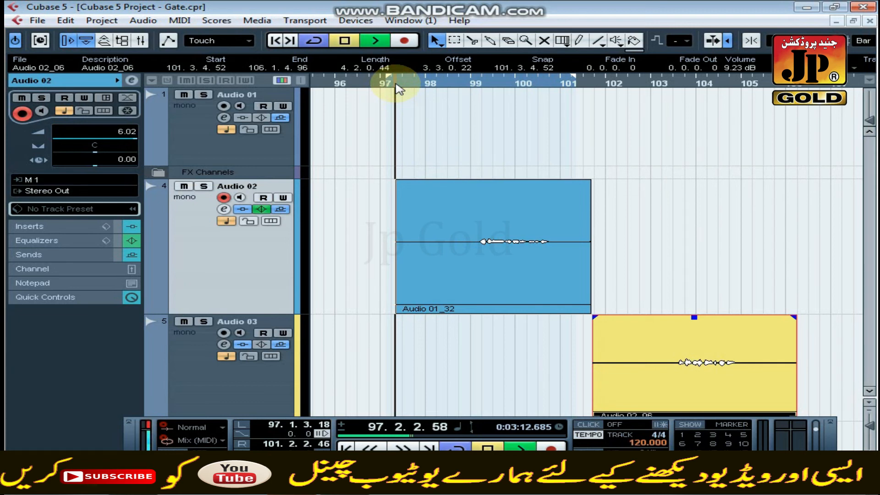
key(space)
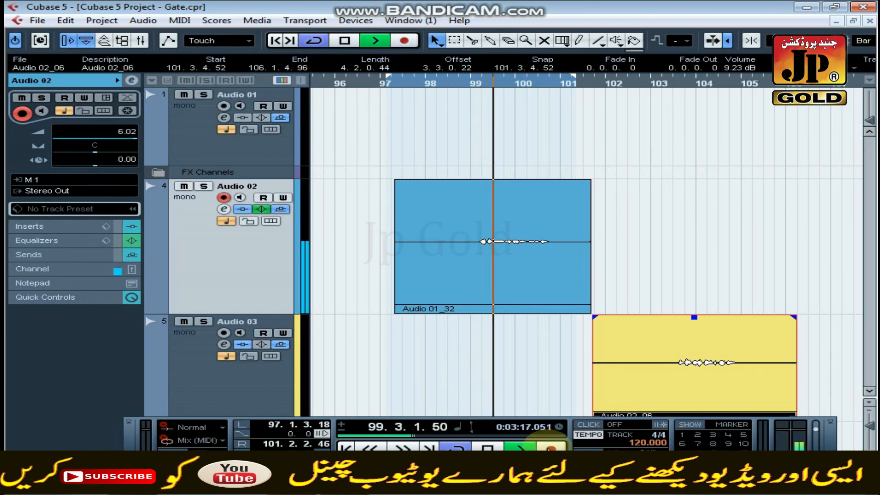
click(395, 84)
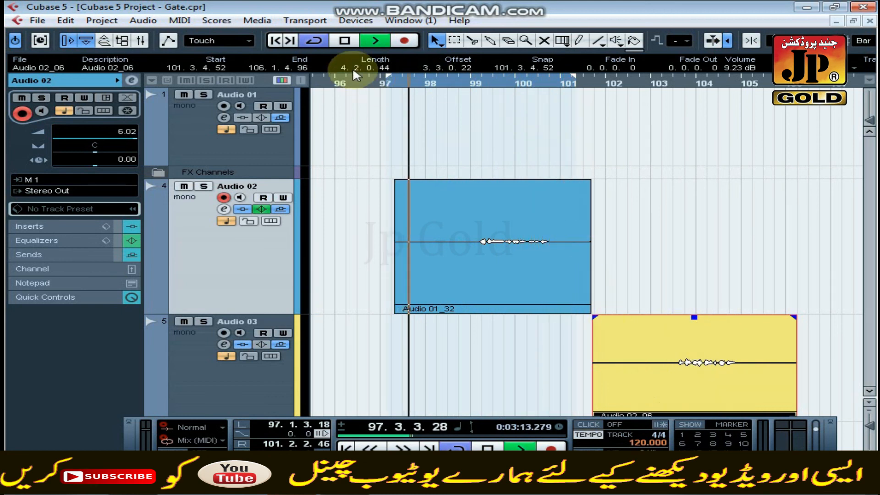
click(314, 40)
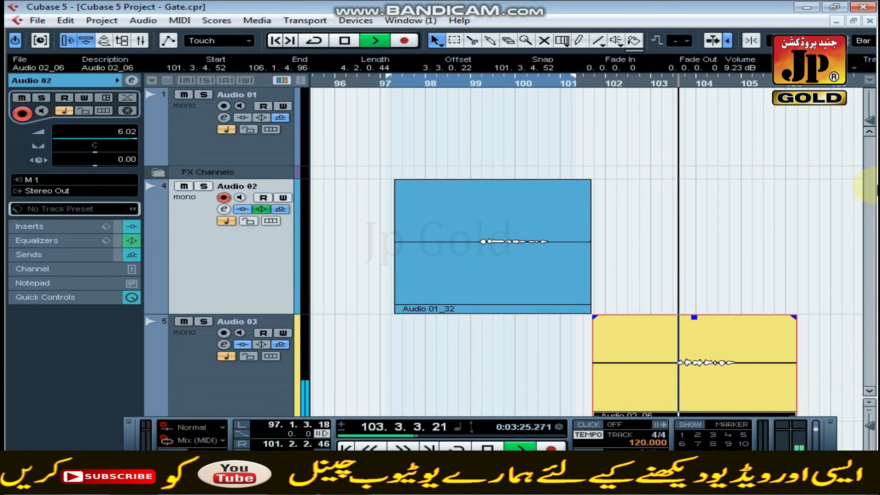
click(344, 40)
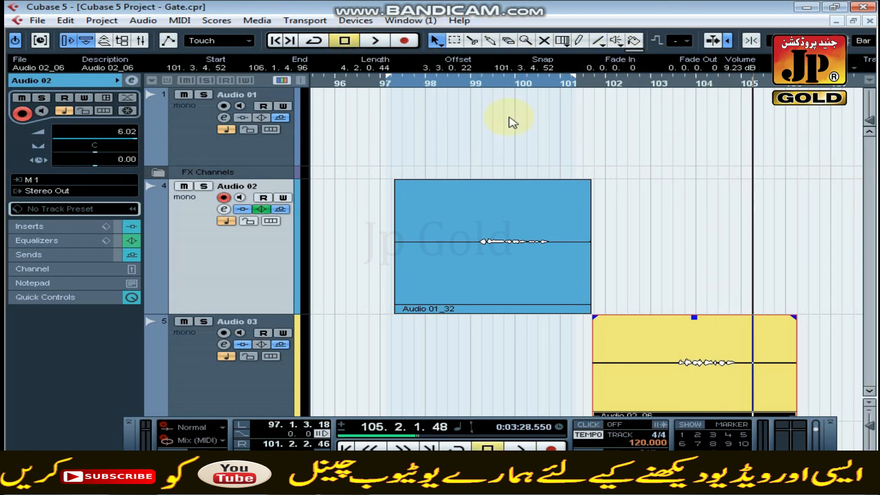
Move the Audio 03 clip to start at 99.3.4.40.
drag(739, 358, 648, 364)
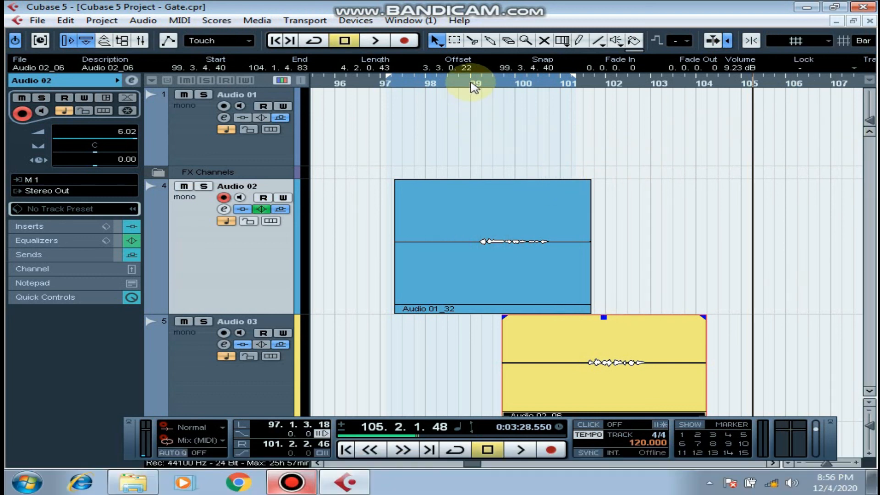
click(290, 479)
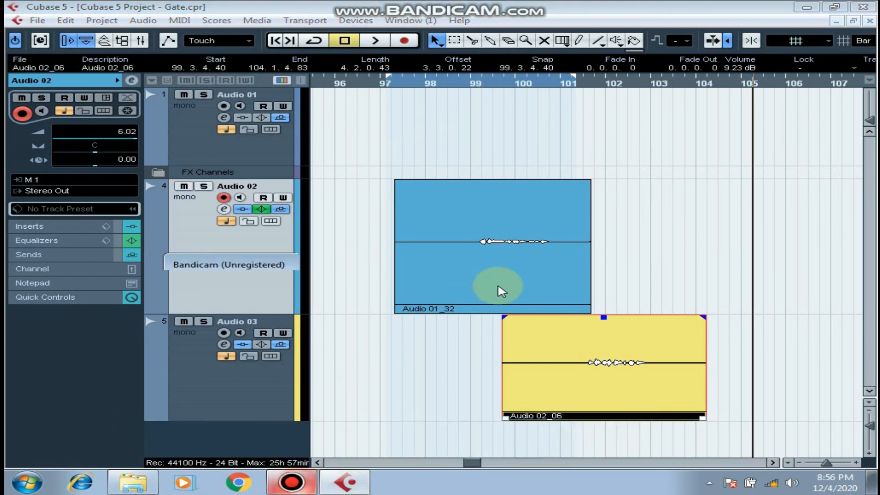